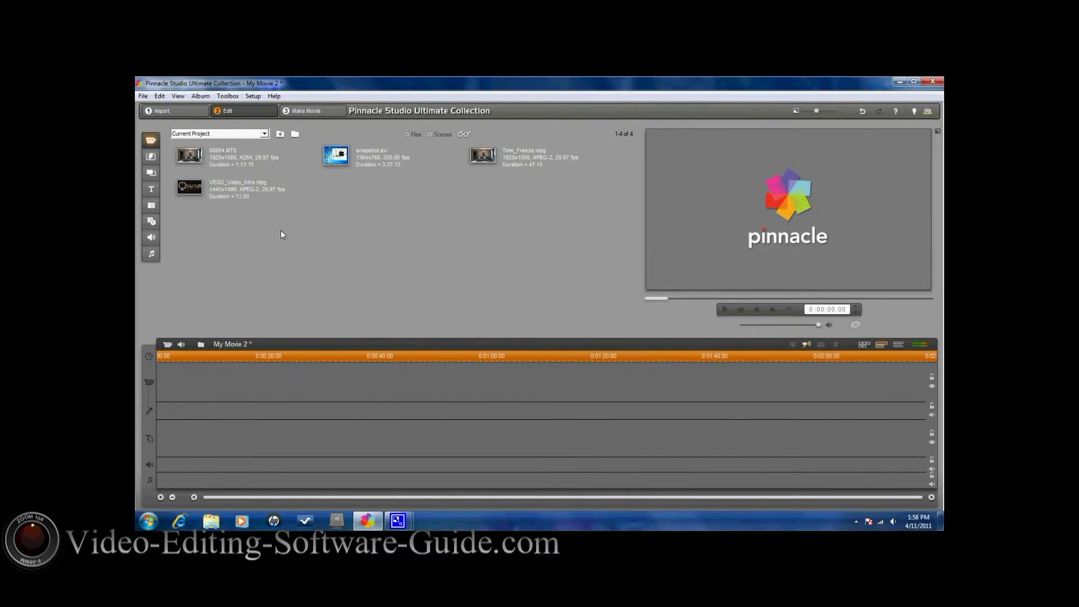
Step: Add 00004.MTS to the video track, zoom the timeline and play from the start
drag(192, 157, 185, 386)
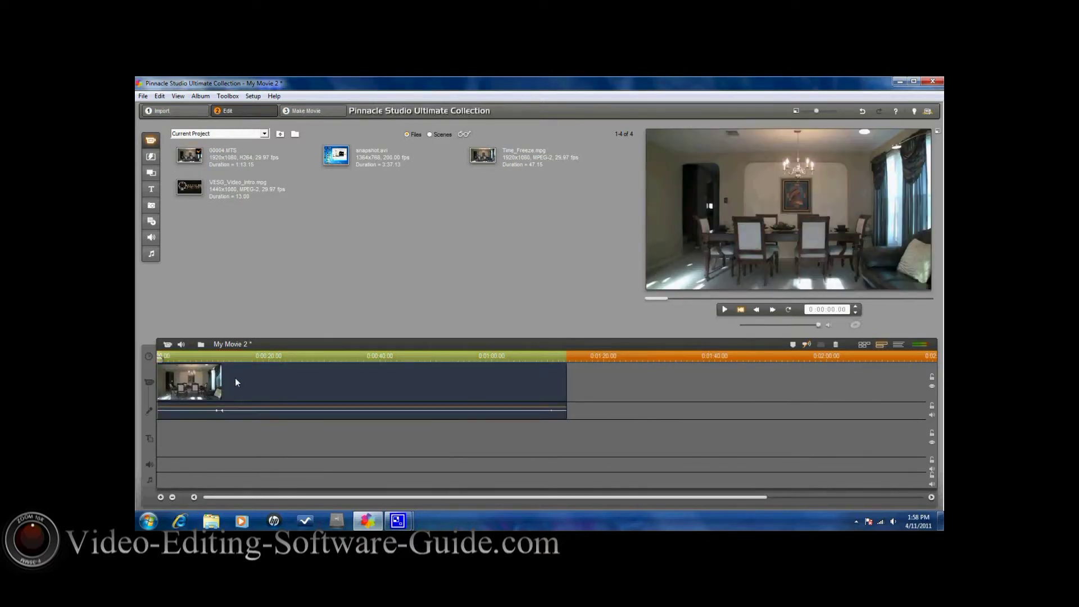
drag(270, 358, 774, 353)
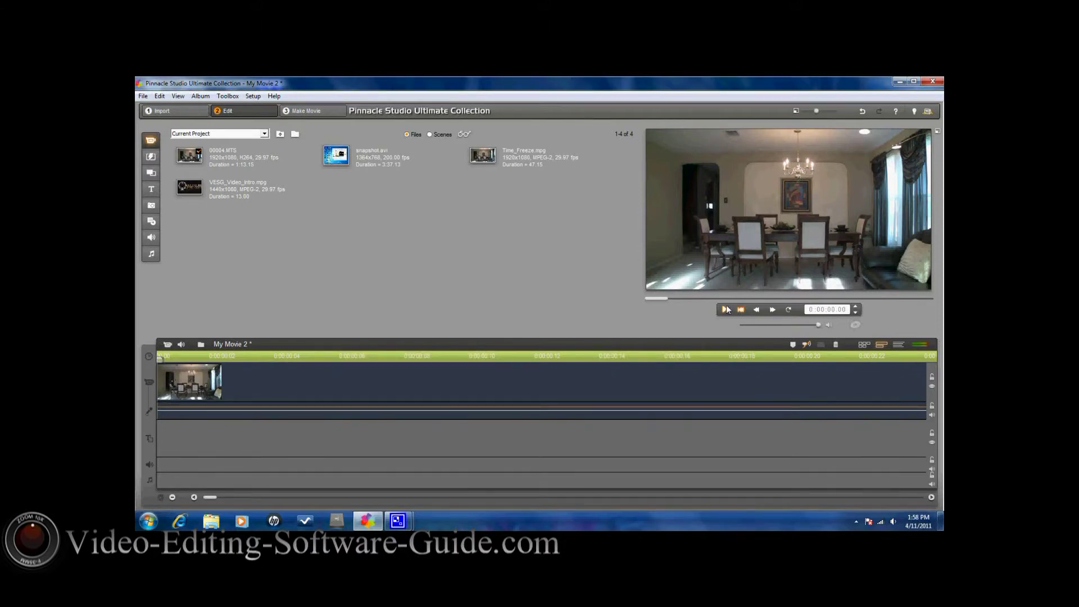
click(725, 310)
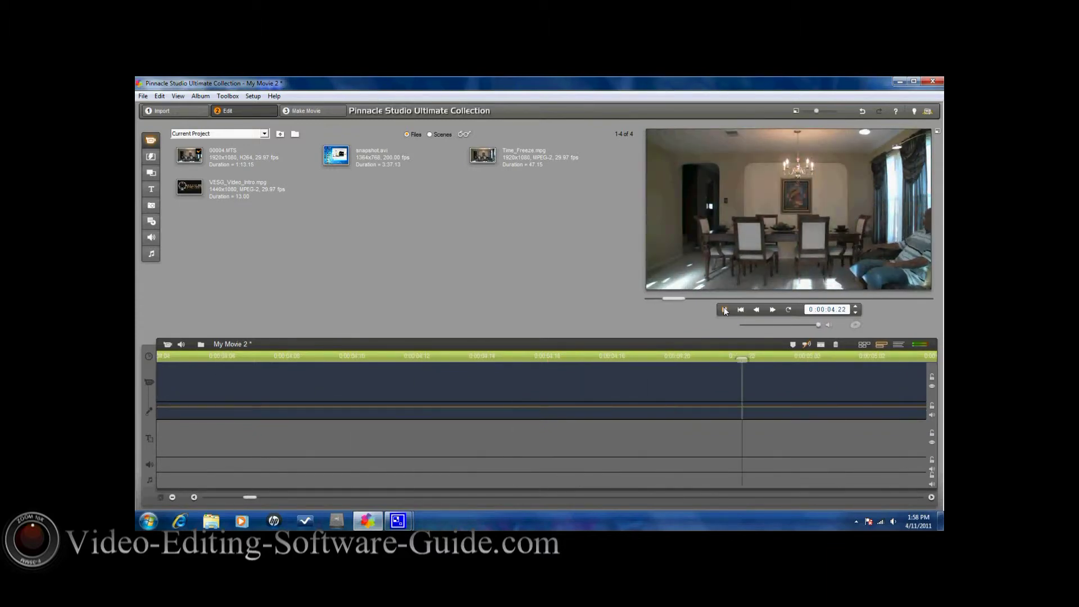
Step: Split the clip near 0:00:05.22 and delete its opening part
right_click(594, 385)
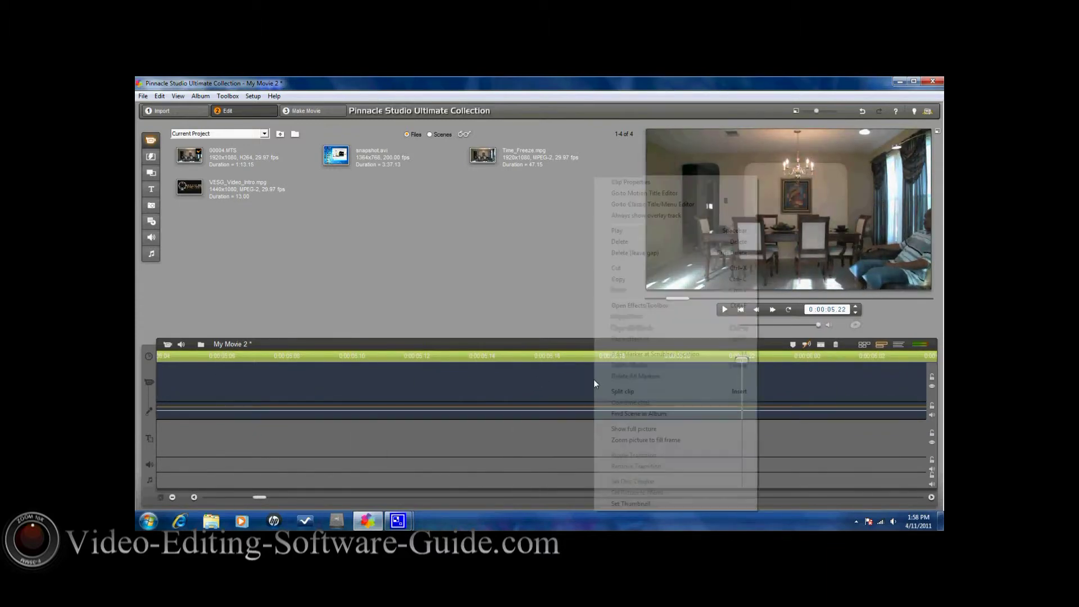
click(618, 391)
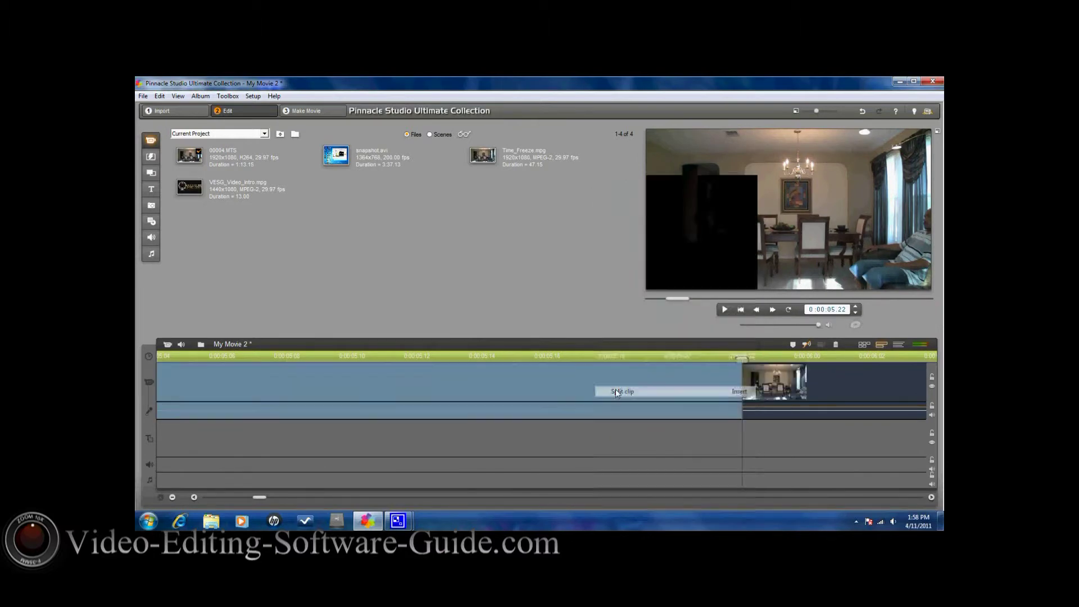
right_click(652, 389)
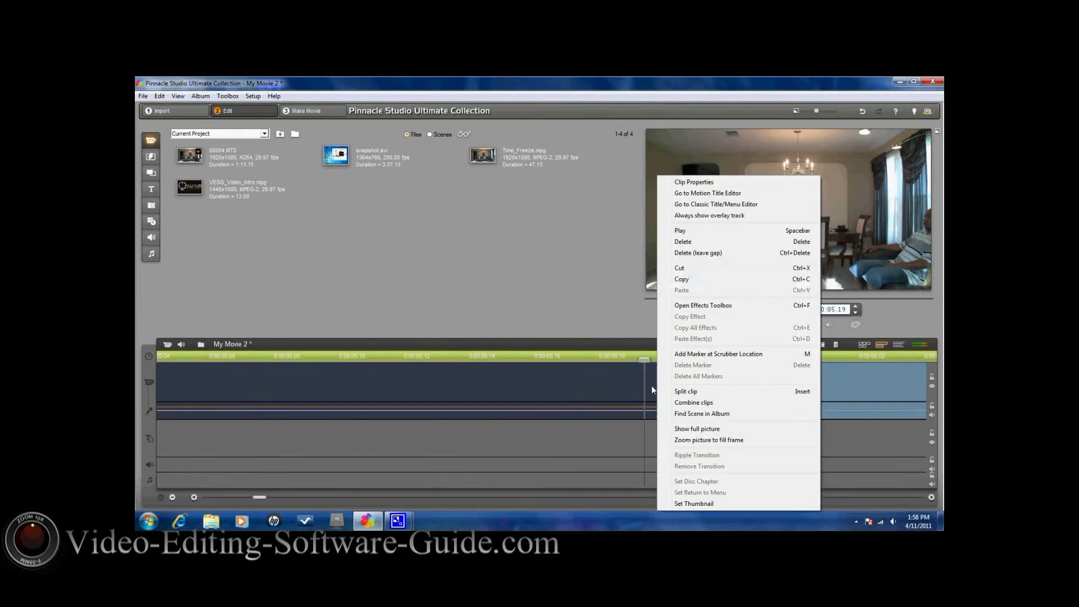
click(684, 243)
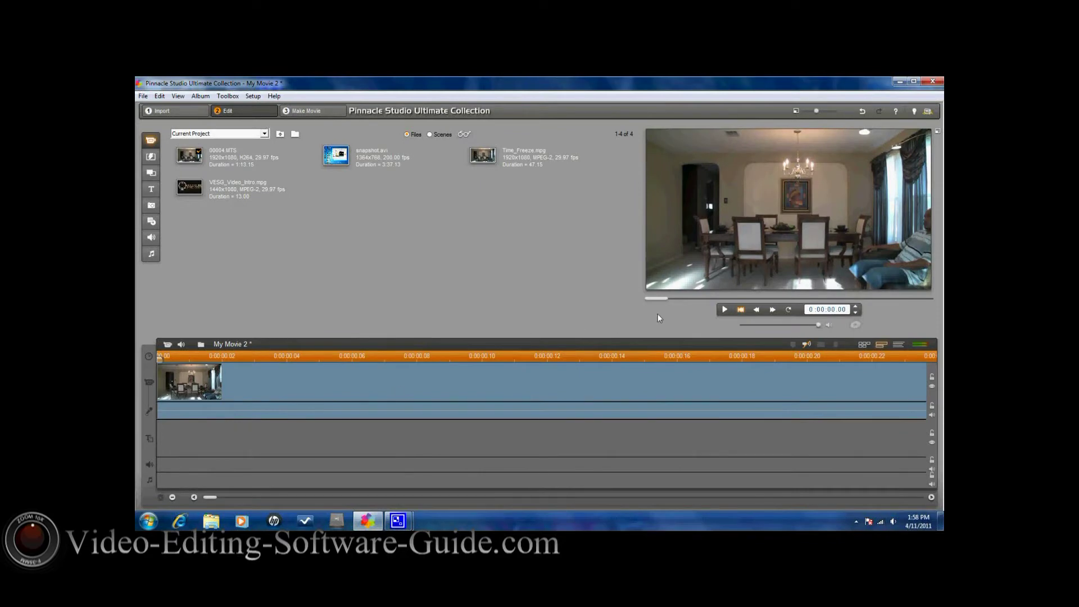
Step: Pause at the leap, set the playhead to 0:00:04.19 and split the clip there
click(723, 309)
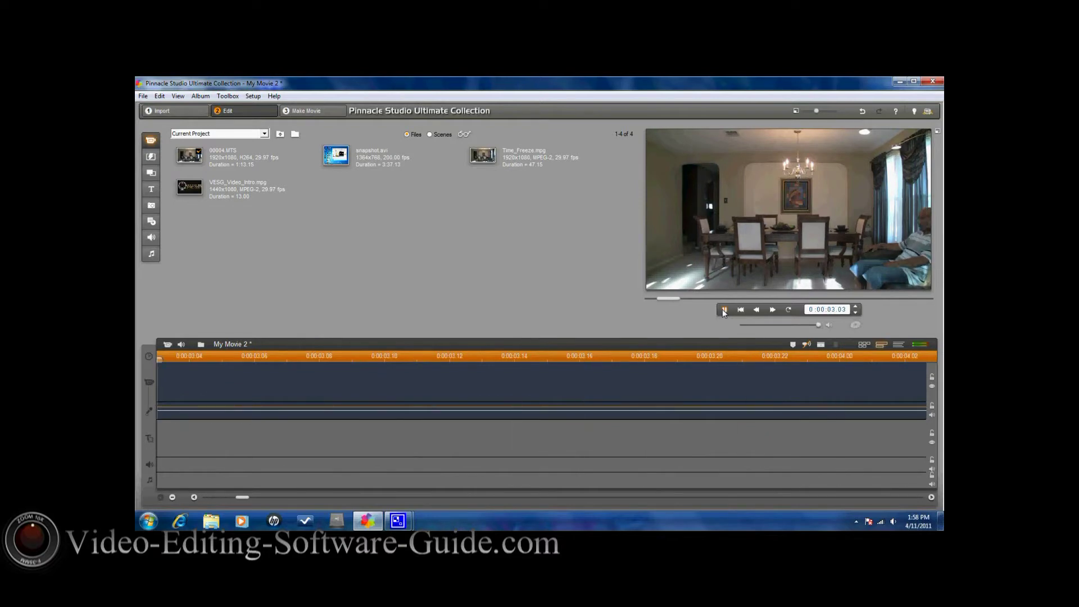
click(723, 309)
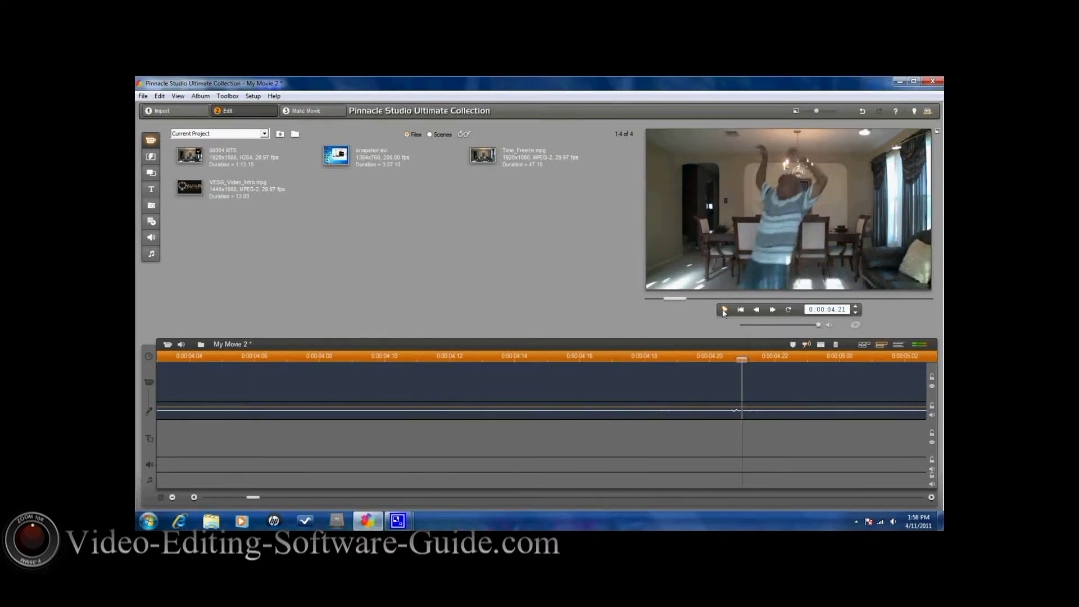
click(679, 363)
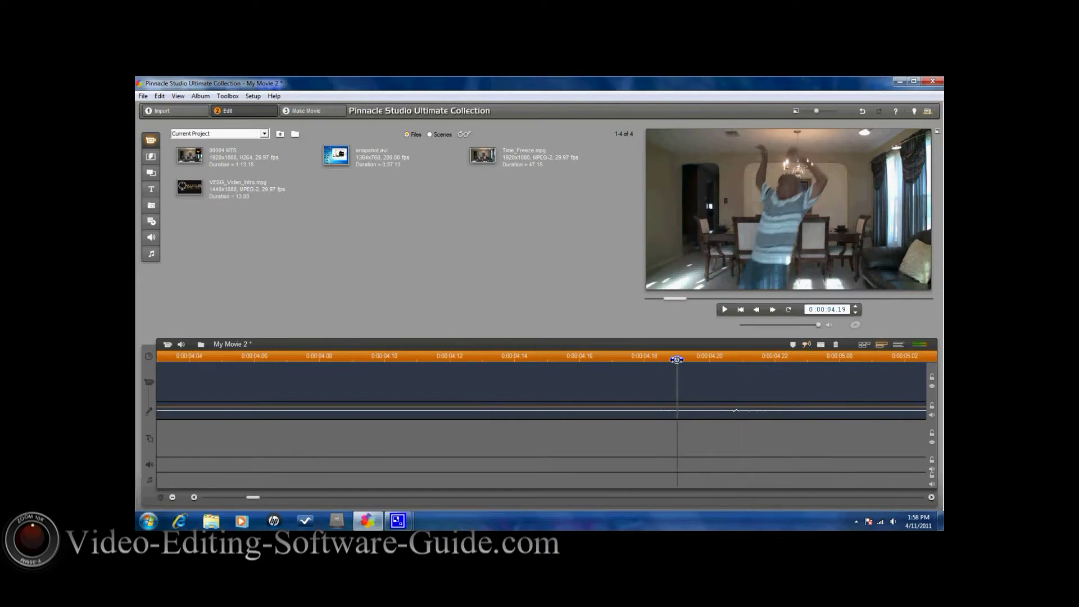
right_click(696, 379)
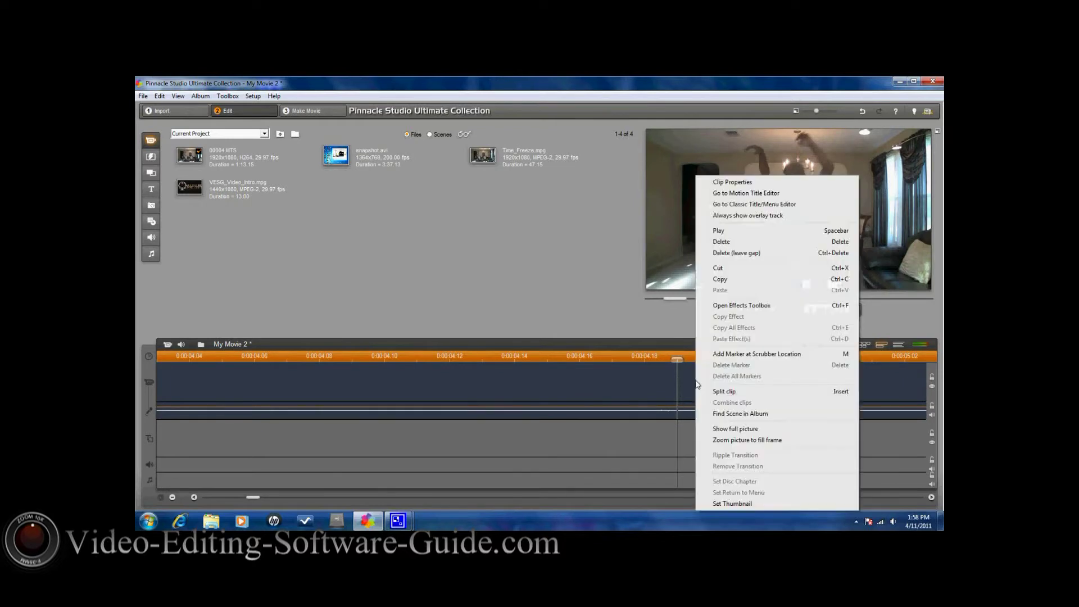
click(730, 390)
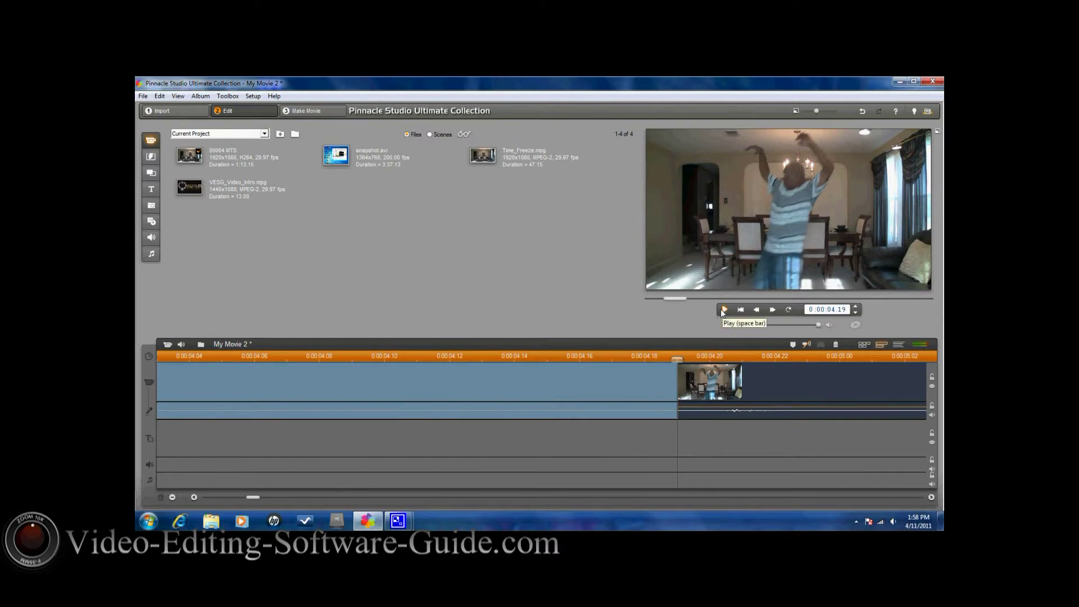
Step: Capture the current mid-jump frame with the Grab Video Frame tool
click(228, 98)
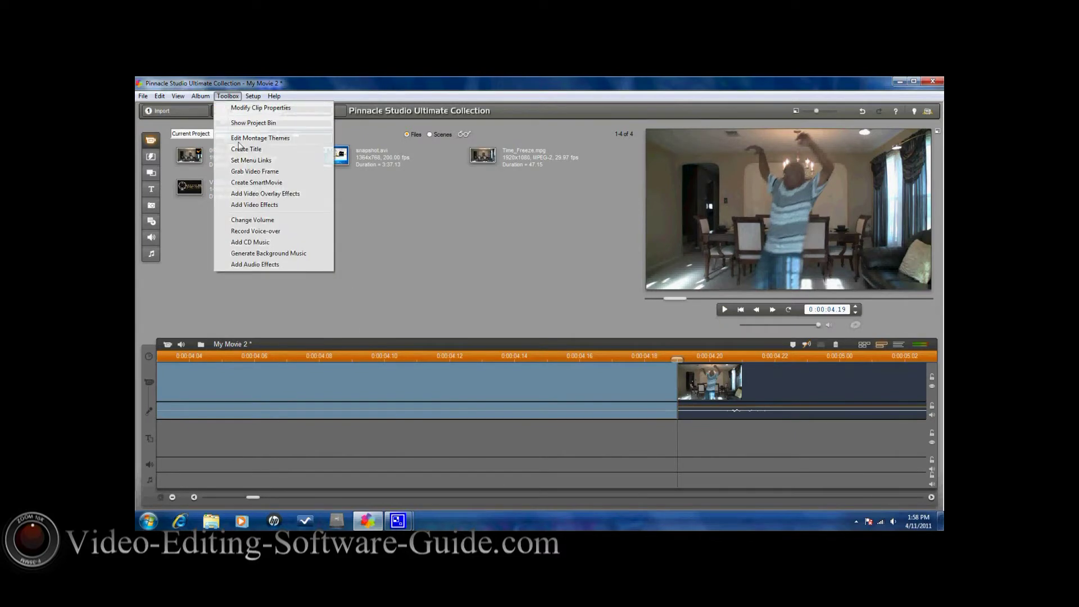
click(254, 171)
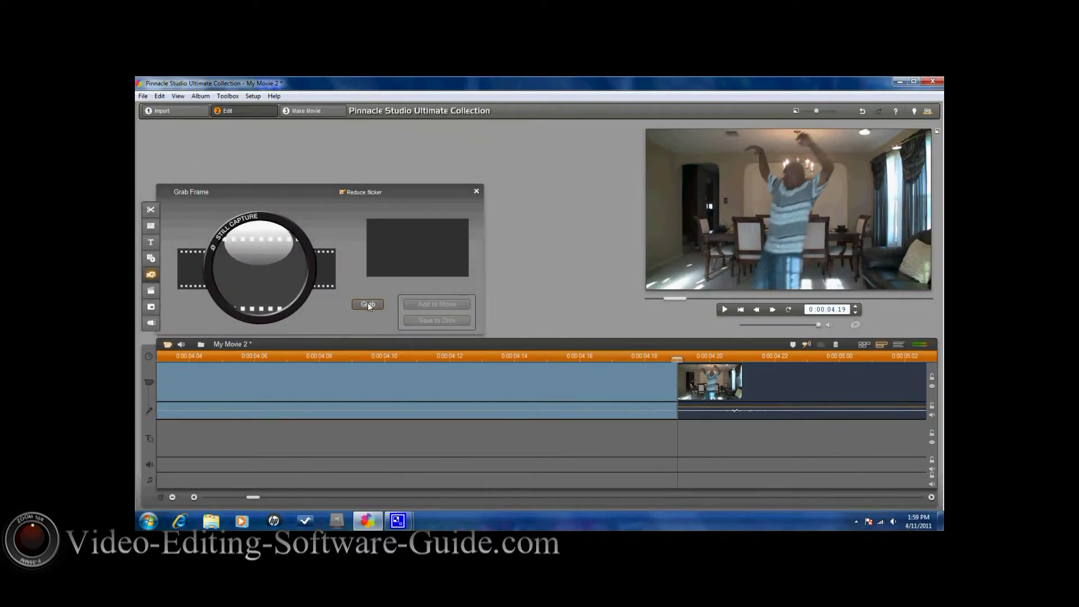
click(368, 304)
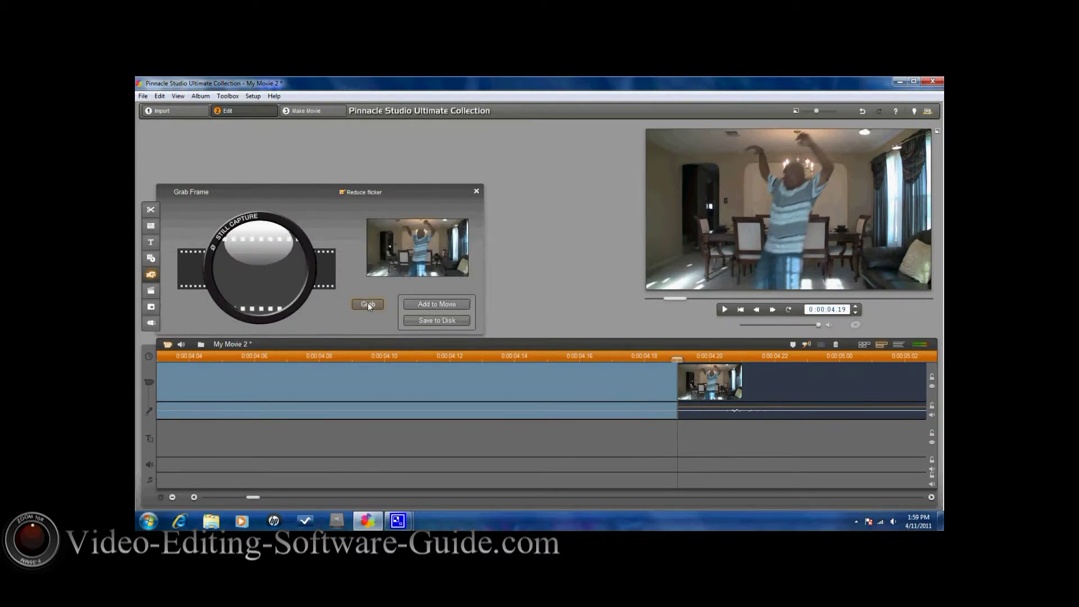
Step: Save the grabbed frame to My Pictures under the name Snapshot
click(433, 321)
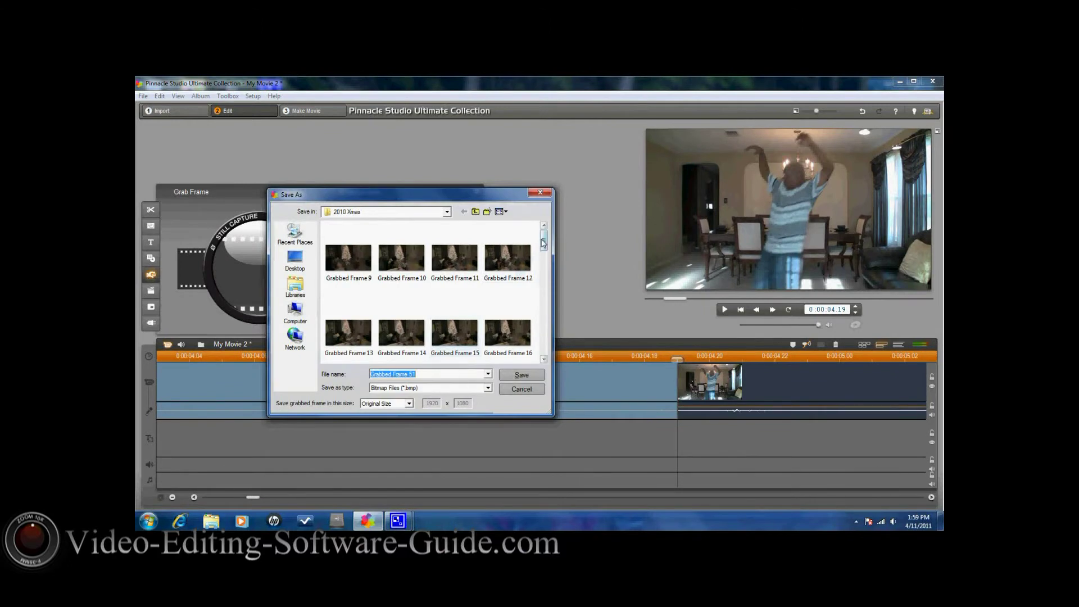
click(447, 212)
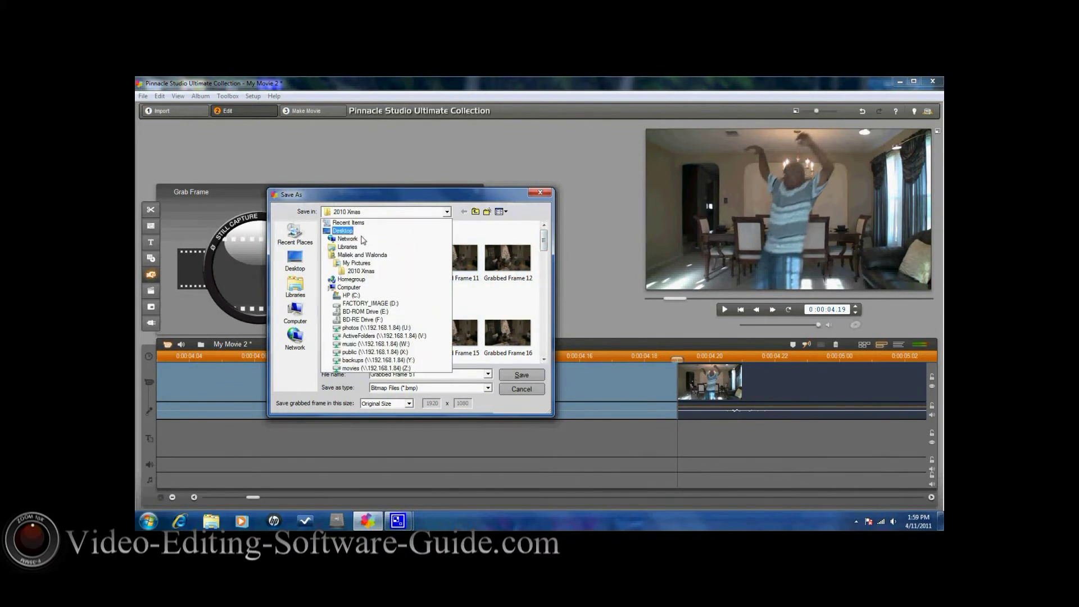
click(356, 263)
scroll(473, 348, down, 5)
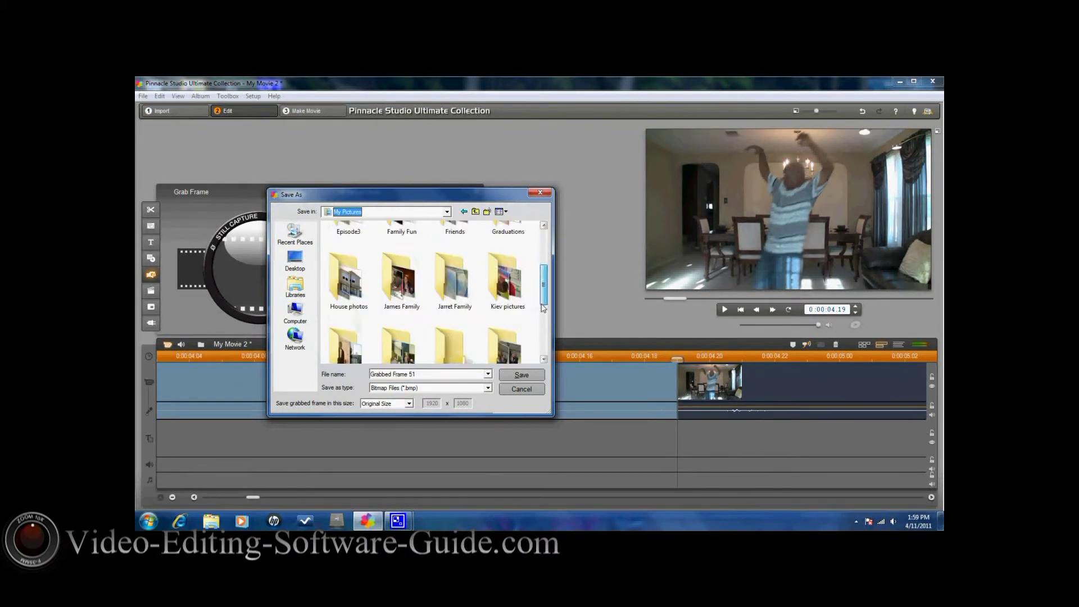
drag(419, 375, 350, 376)
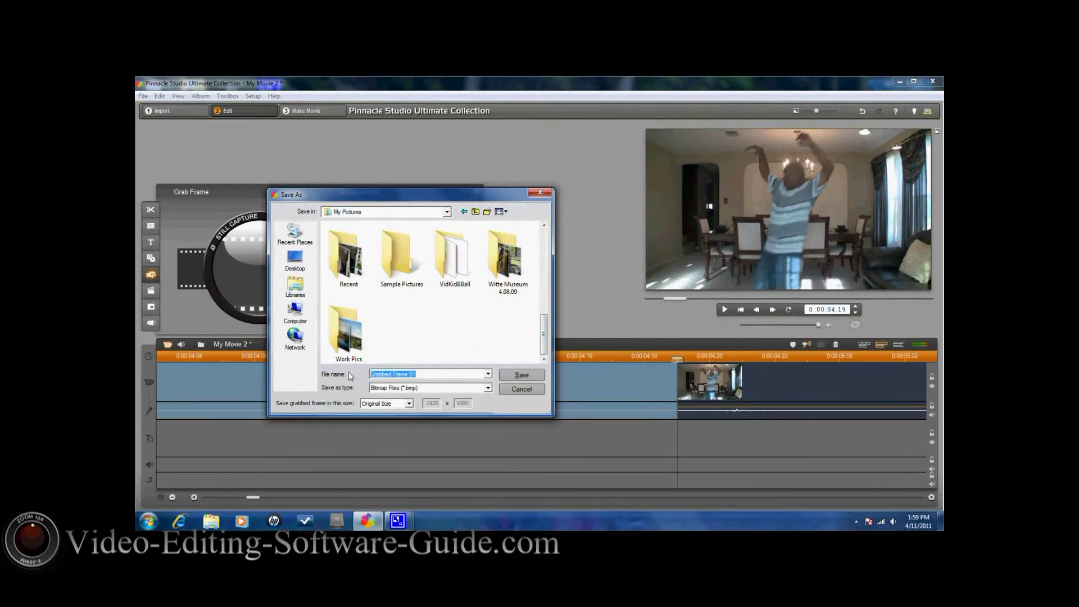
text(Snapshot)
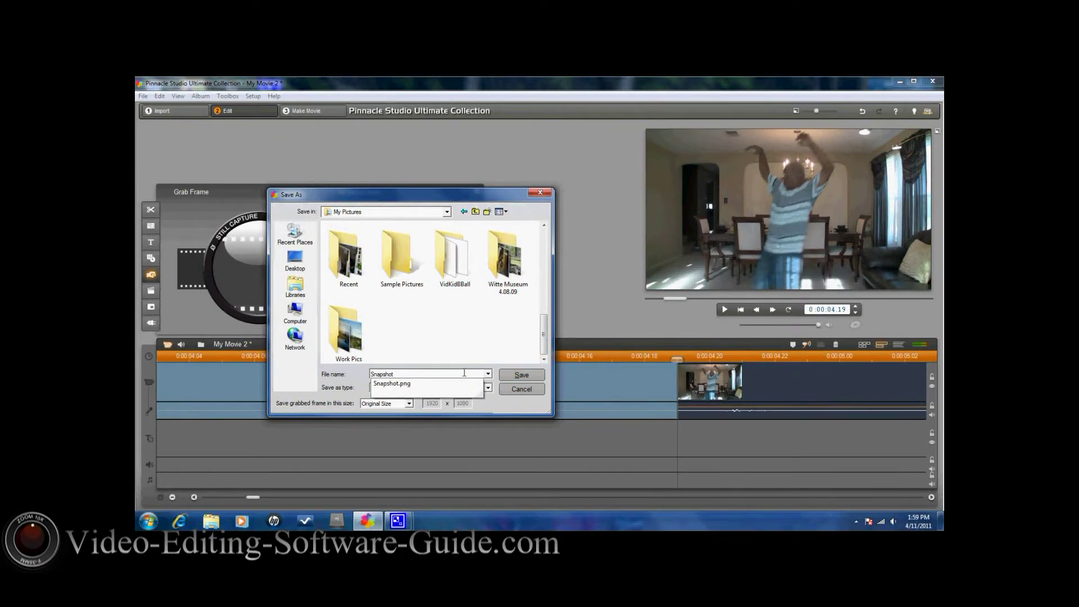
click(522, 376)
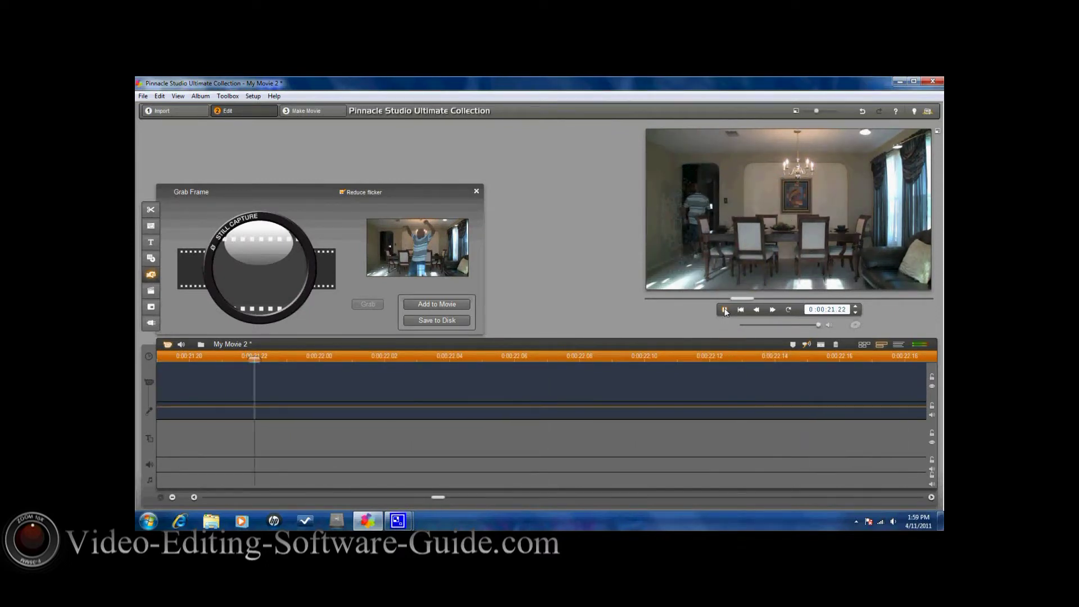
Step: Pause playback and split the clip at 0:00:22.09
click(725, 310)
right_click(668, 382)
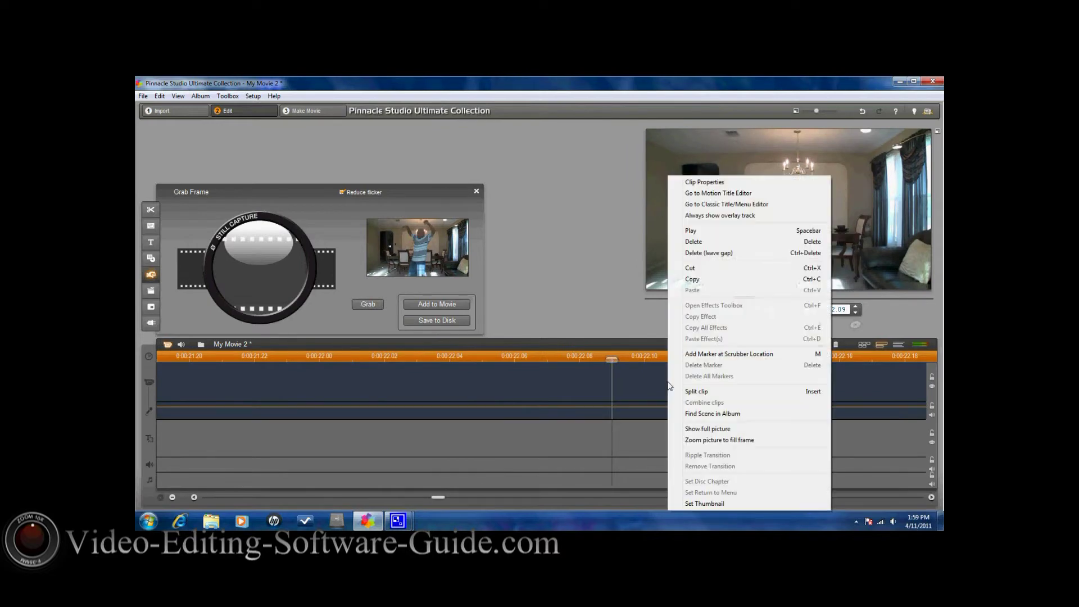
click(708, 393)
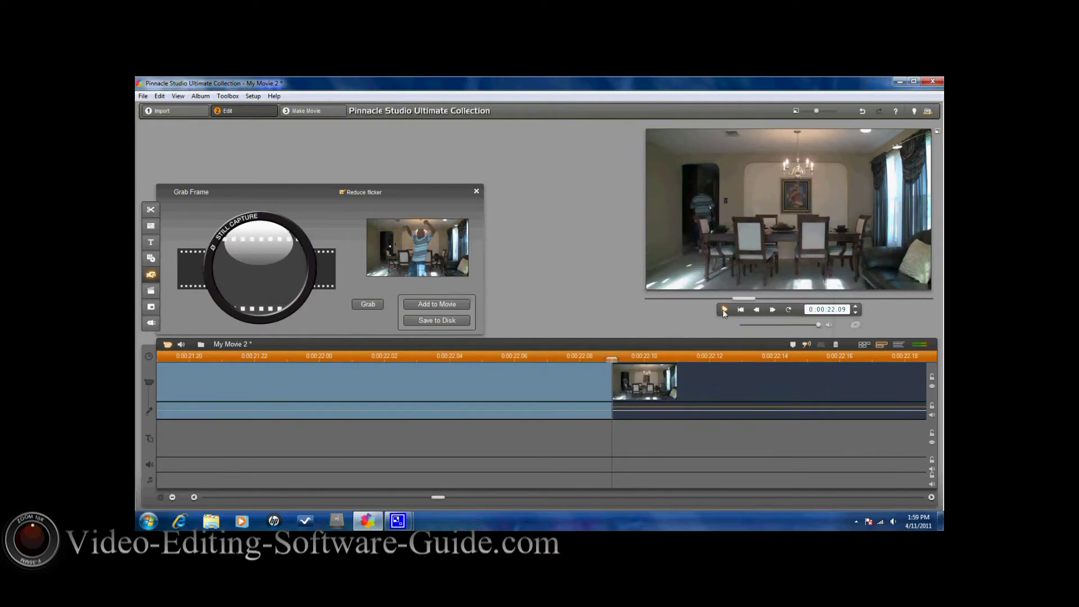
Step: Delete the clip piece ending at 0:00:26 and replay from 0:00:22.09
click(724, 309)
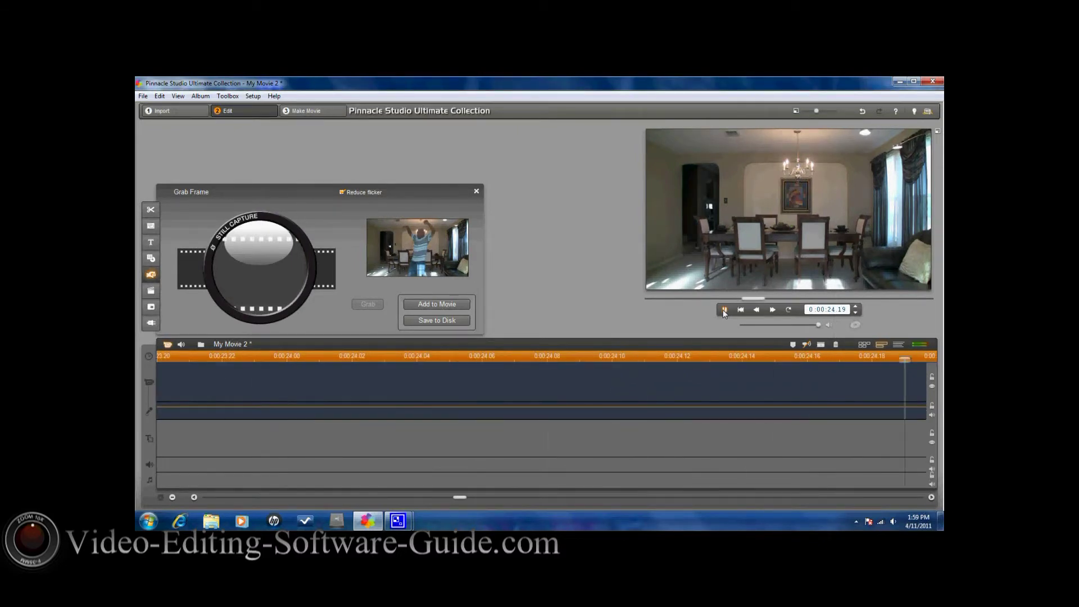
click(724, 310)
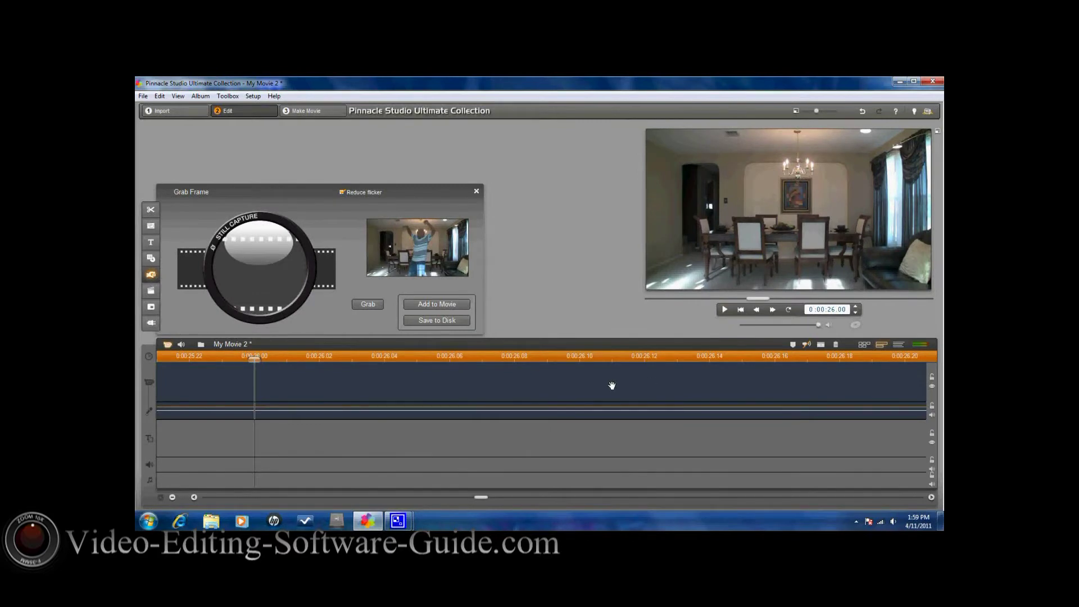
right_click(218, 401)
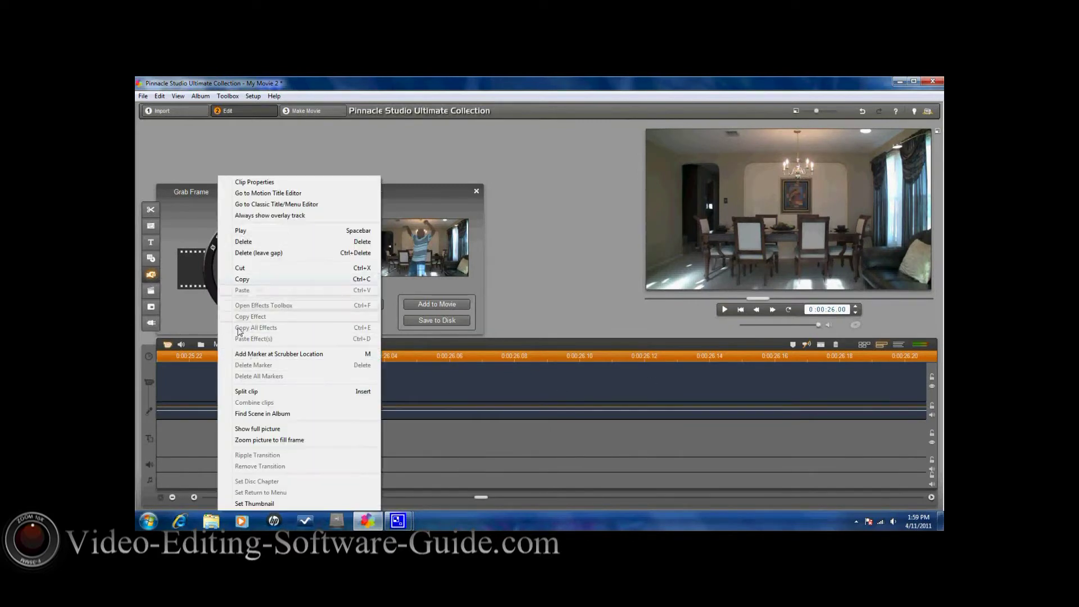
click(217, 382)
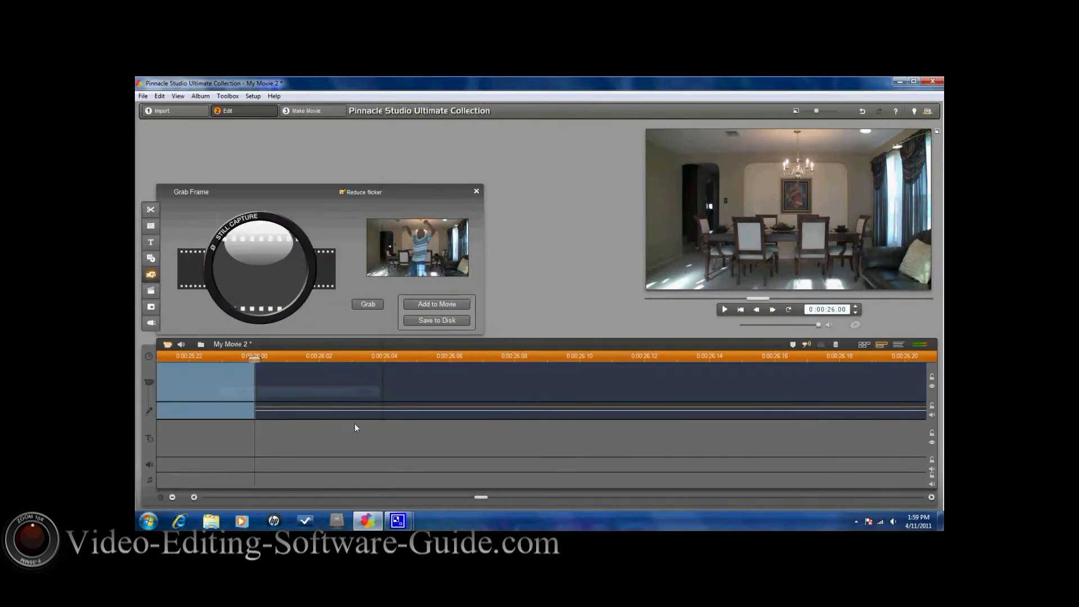
right_click(213, 386)
click(198, 382)
right_click(198, 382)
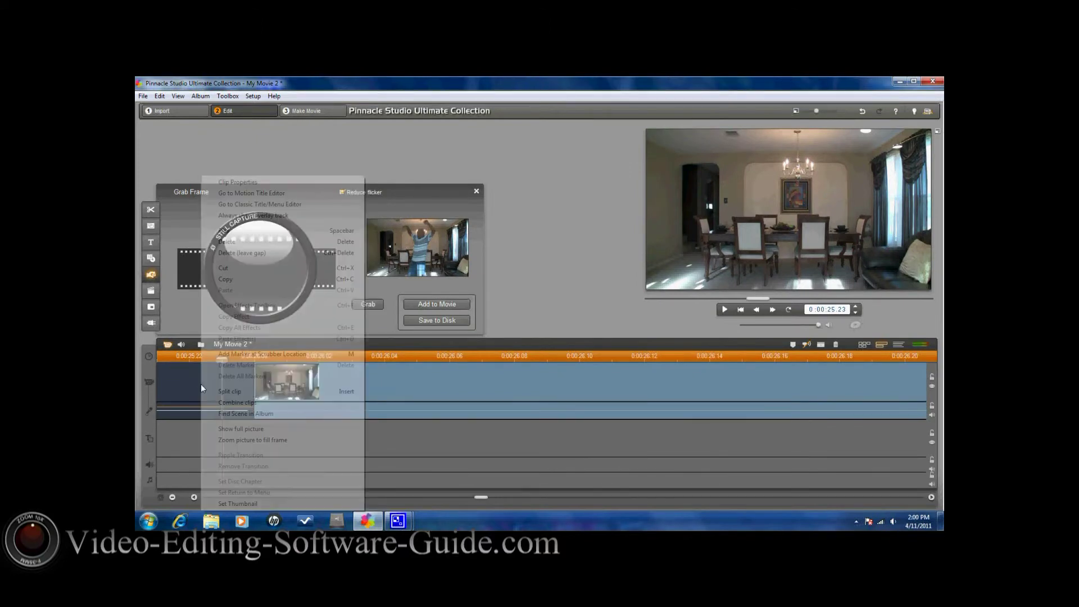
click(242, 244)
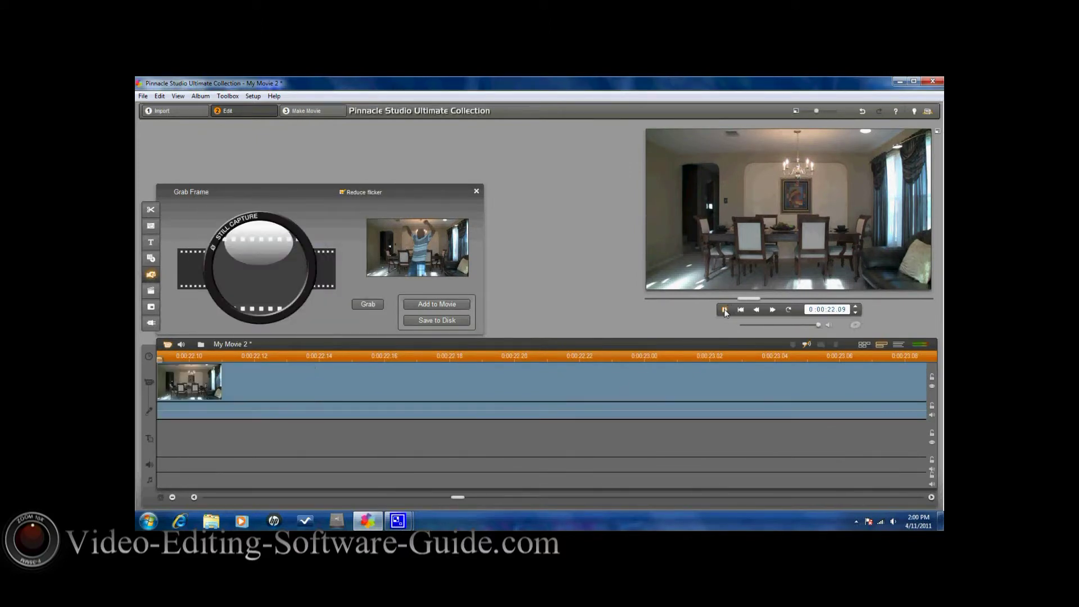
click(724, 310)
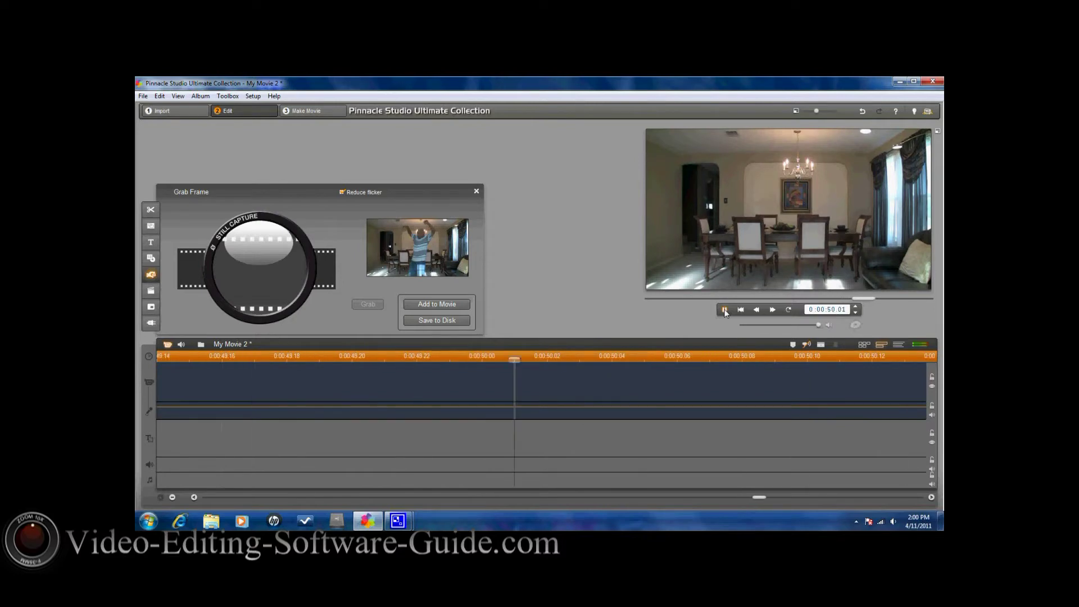
Step: Split the clip at 0:00:50.06 and delete the later piece, leaving a gap
click(725, 310)
right_click(600, 392)
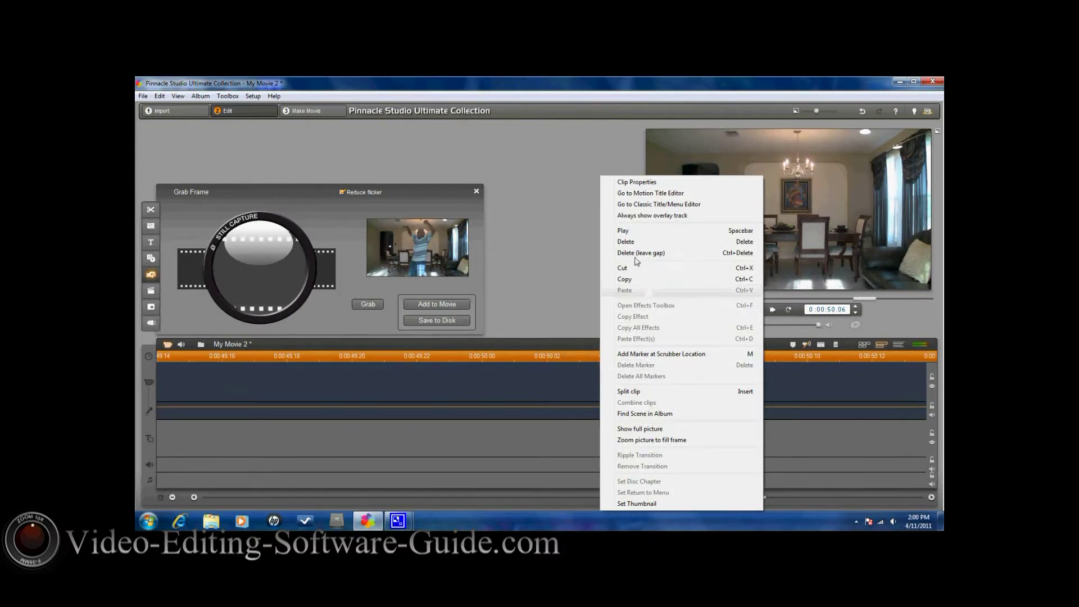
click(635, 392)
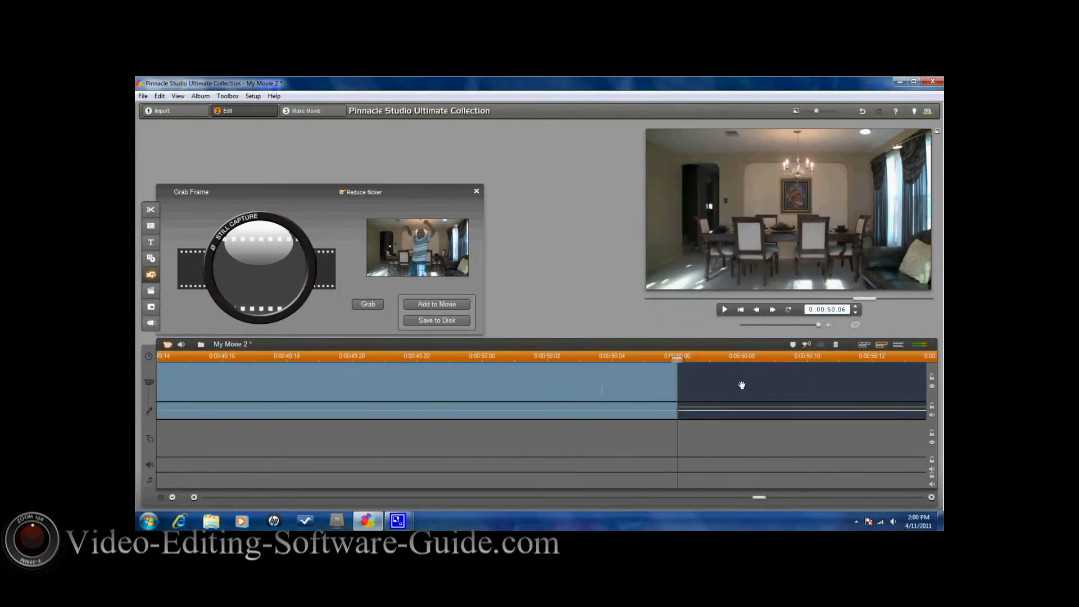
right_click(781, 386)
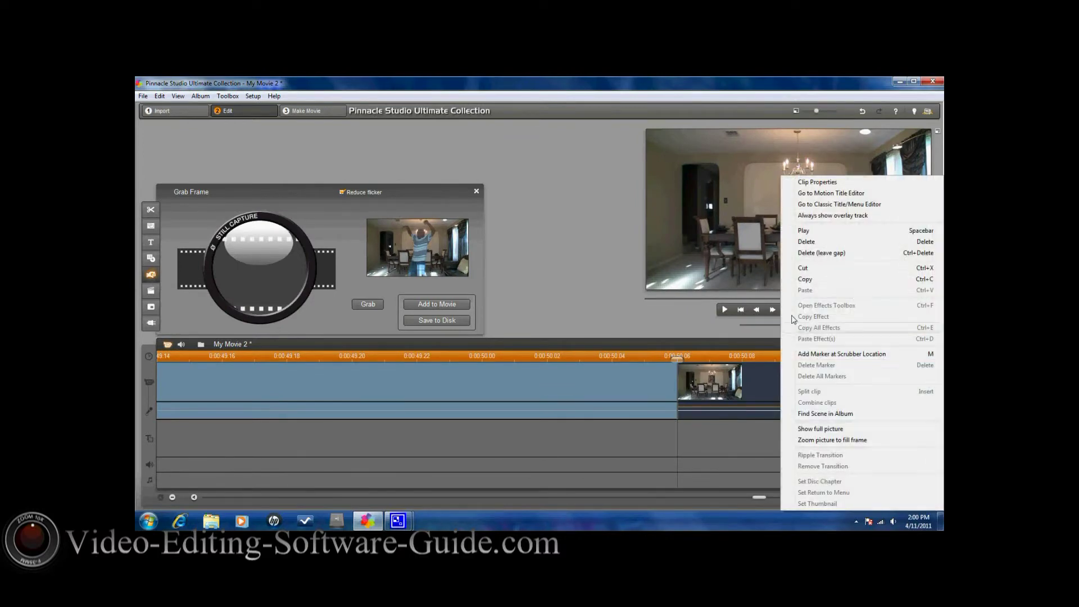
click(809, 253)
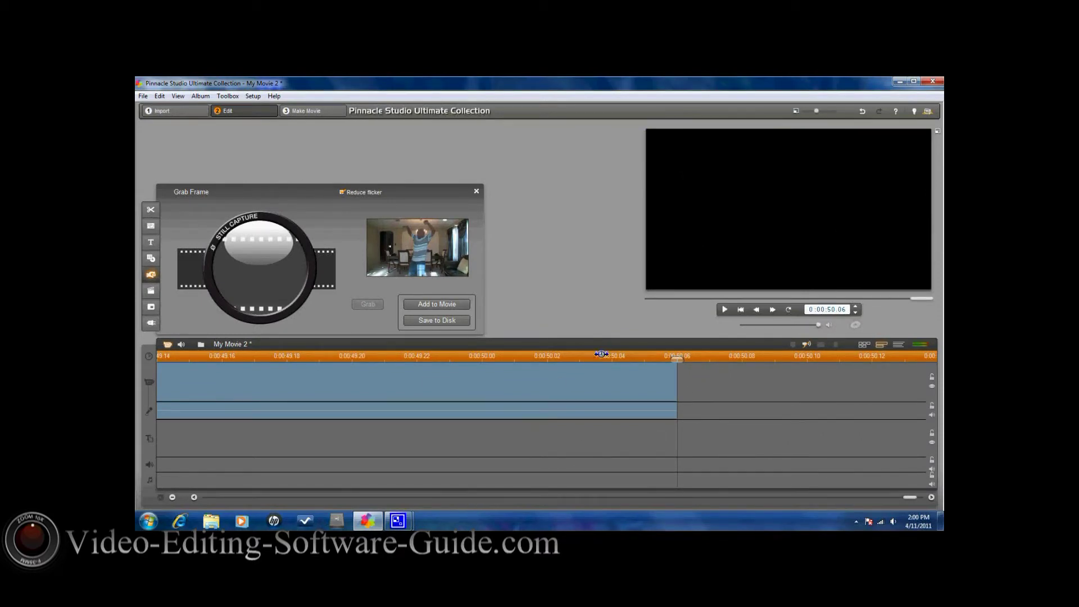
Step: Zoom out the timeline and close the Grab Frame panel to show the Current Project album
drag(601, 354, 462, 354)
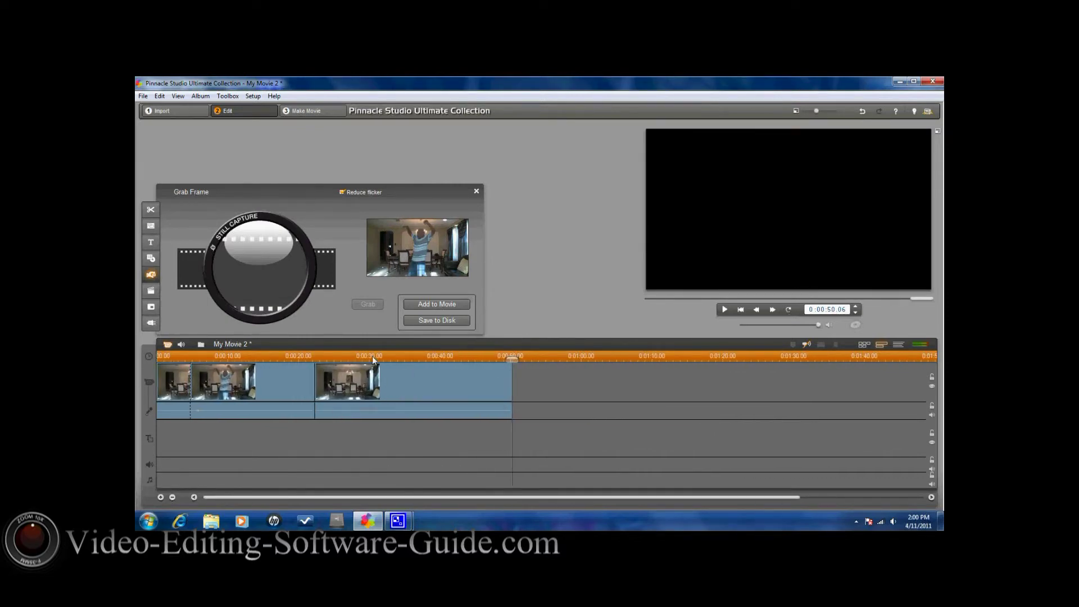
click(476, 191)
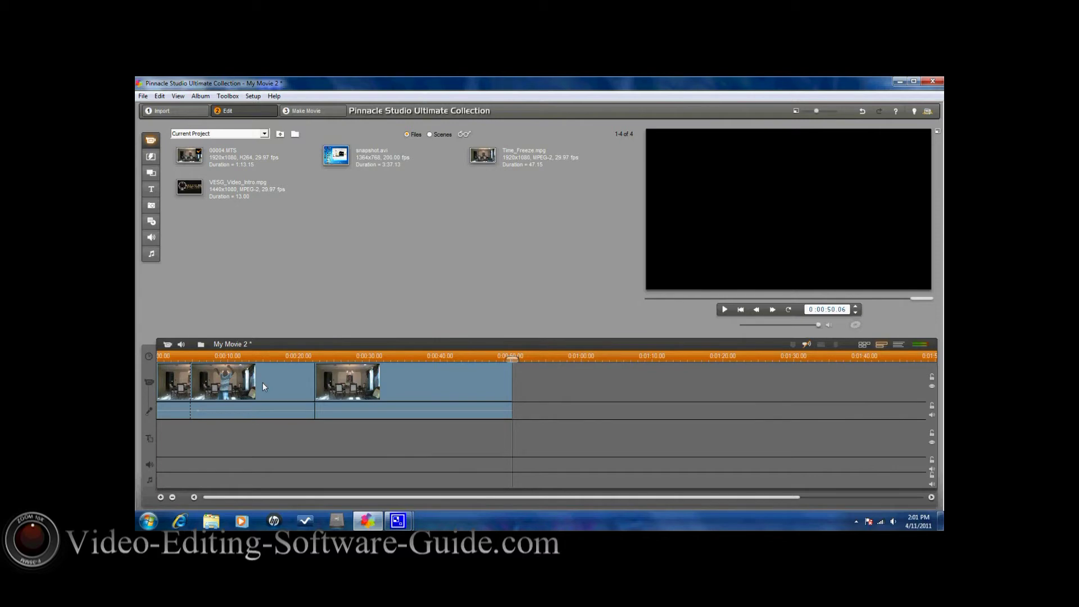
Step: Drag the first timeline clip rightward to a later position on the video track
drag(262, 383, 522, 398)
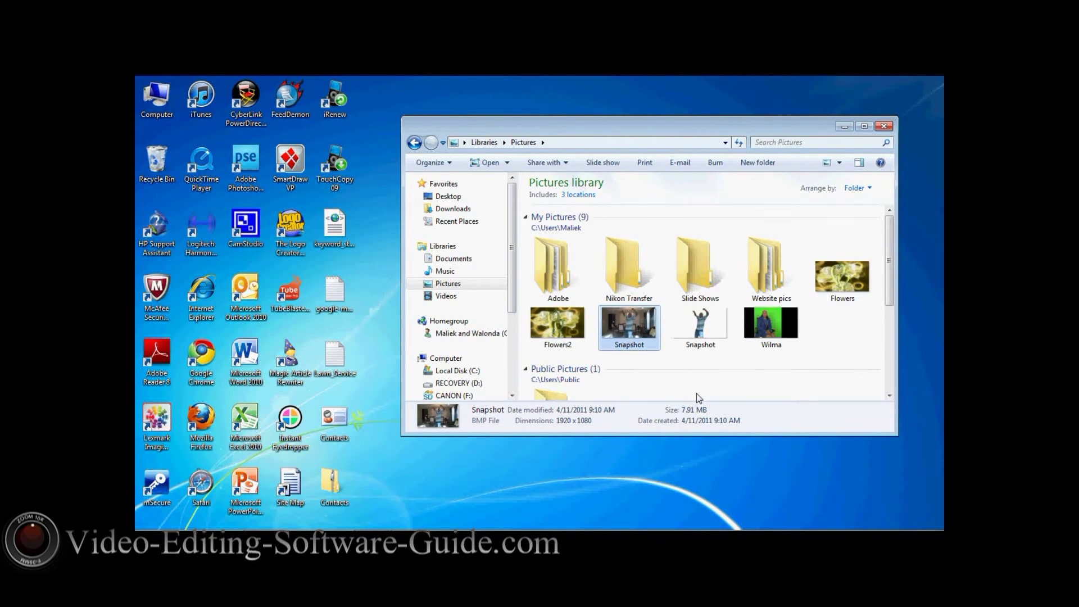
Step: Open Snapshot.bmp with Photoshop Elements Editor from its context menu
right_click(630, 327)
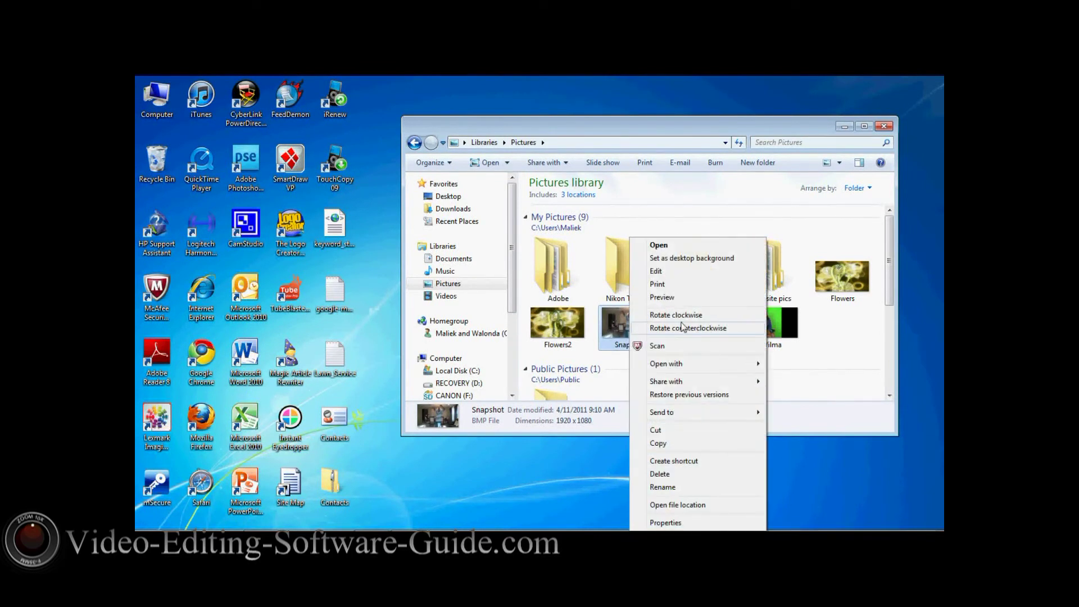
mouse_move(683, 364)
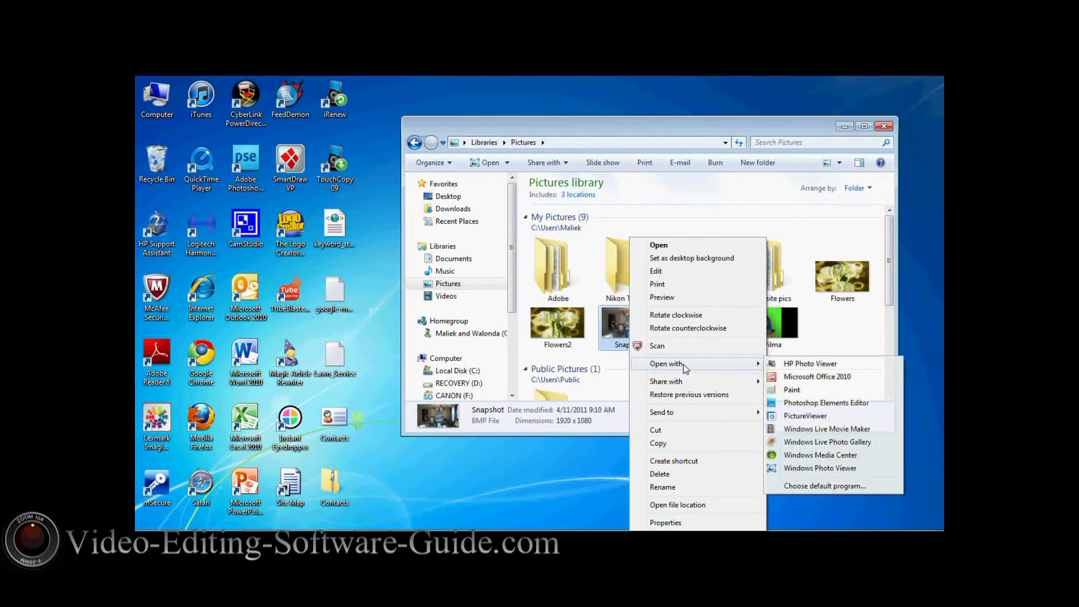
click(806, 404)
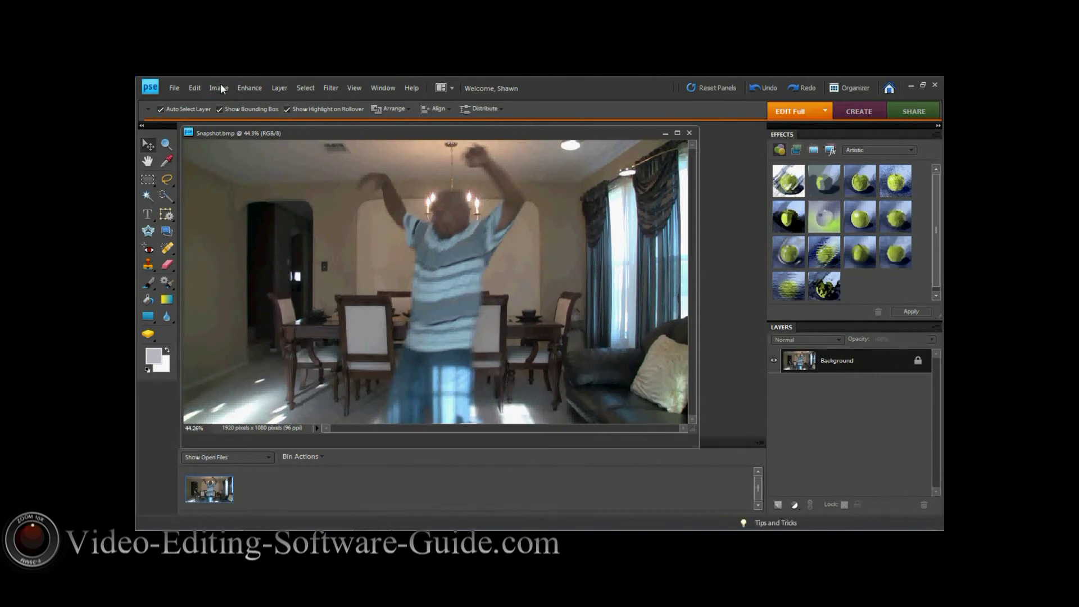
Step: Launch Magic Extractor and mark the man's shirt, legs, chest, head and right arm as foreground
click(220, 86)
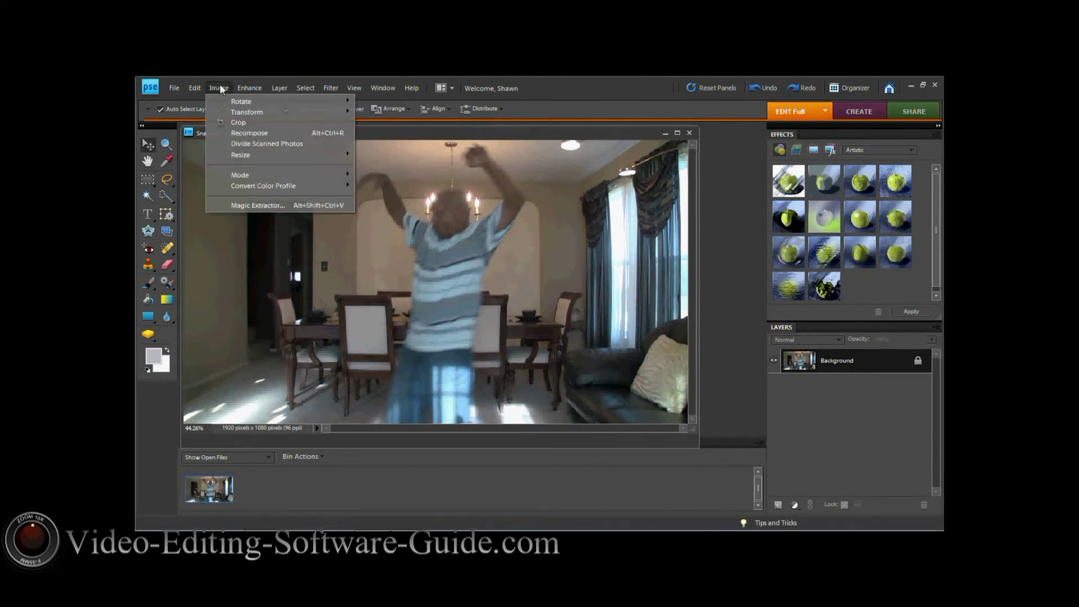
click(251, 206)
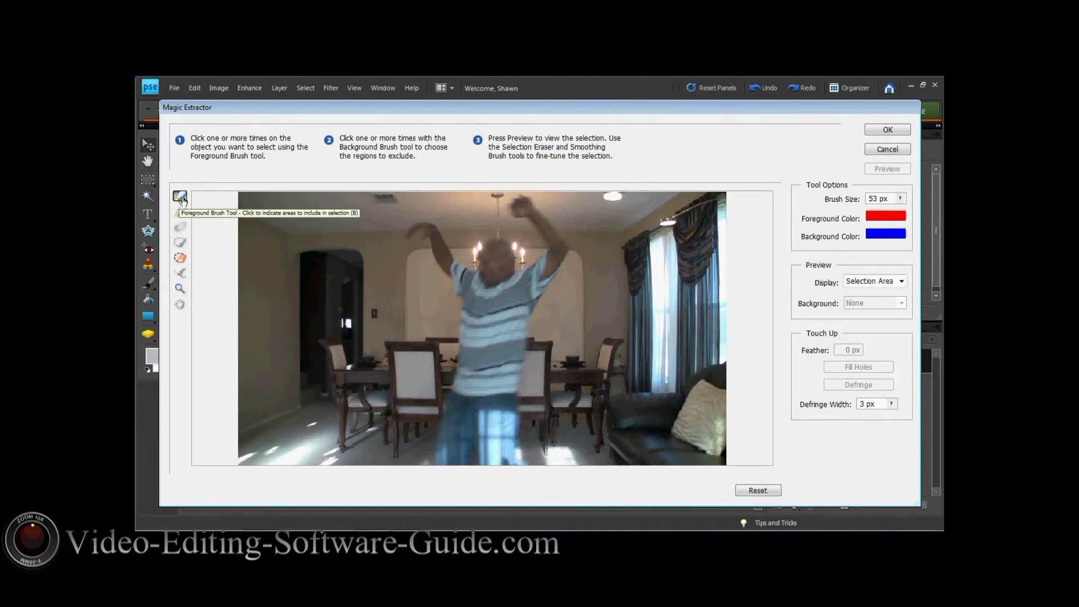
click(488, 310)
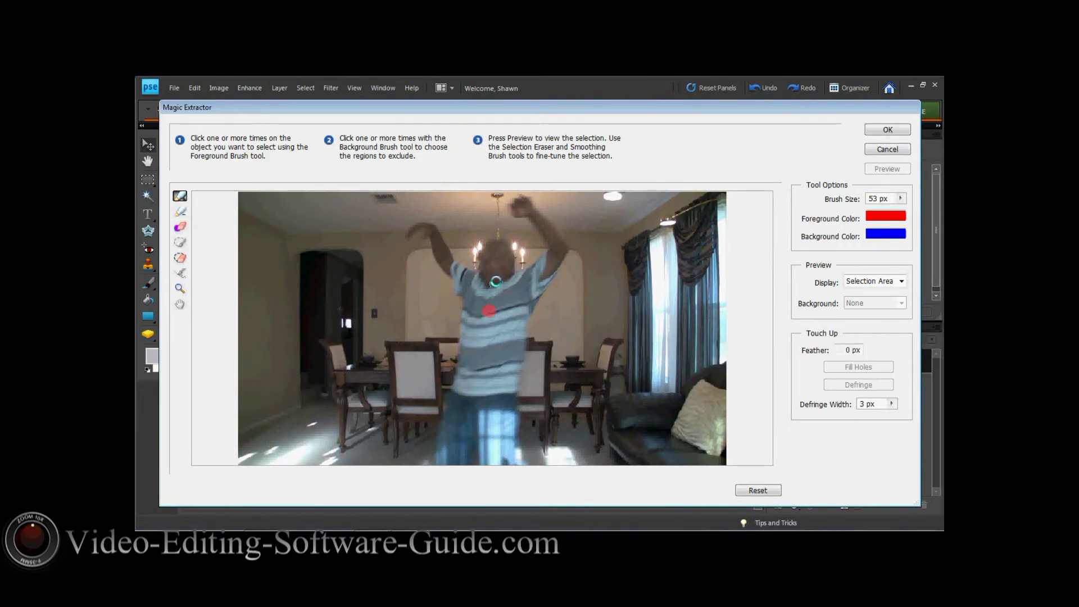
click(495, 262)
click(507, 294)
click(480, 296)
click(479, 343)
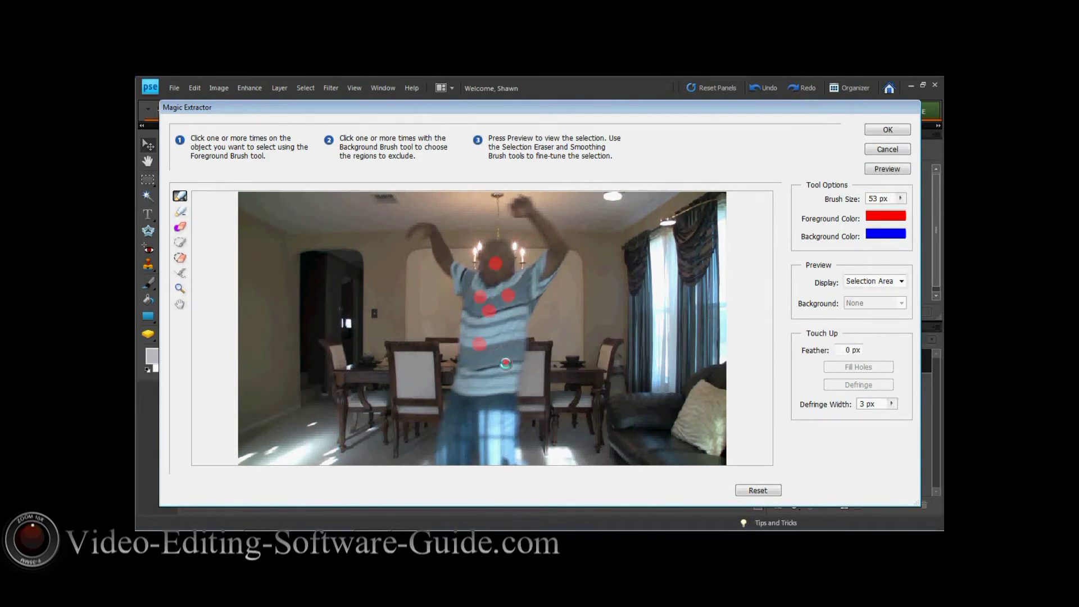
click(505, 363)
click(504, 430)
click(499, 447)
click(483, 409)
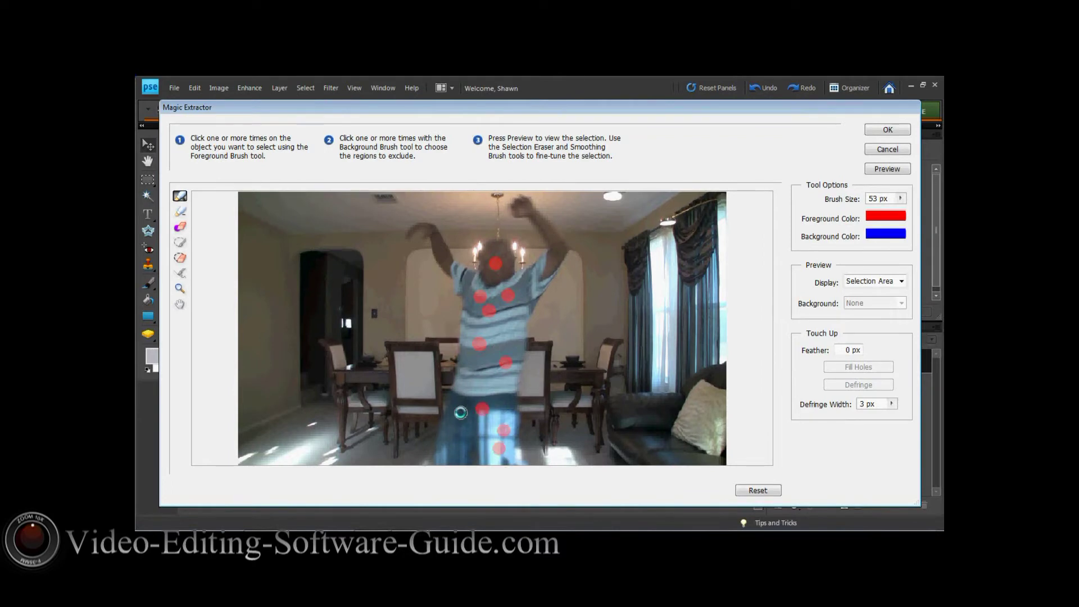
click(460, 413)
click(451, 448)
click(479, 376)
click(500, 326)
click(490, 302)
click(499, 278)
click(497, 244)
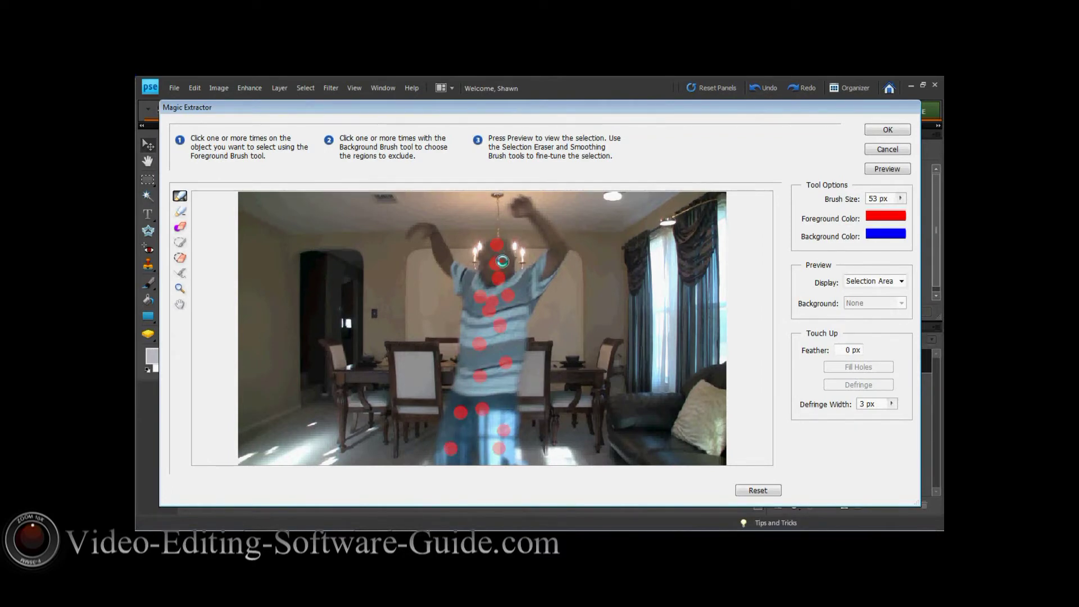
click(502, 260)
click(518, 299)
click(530, 285)
click(540, 273)
click(548, 262)
click(464, 289)
Step: With a 23 px foreground brush, mark both arms and the torso
click(900, 198)
click(853, 213)
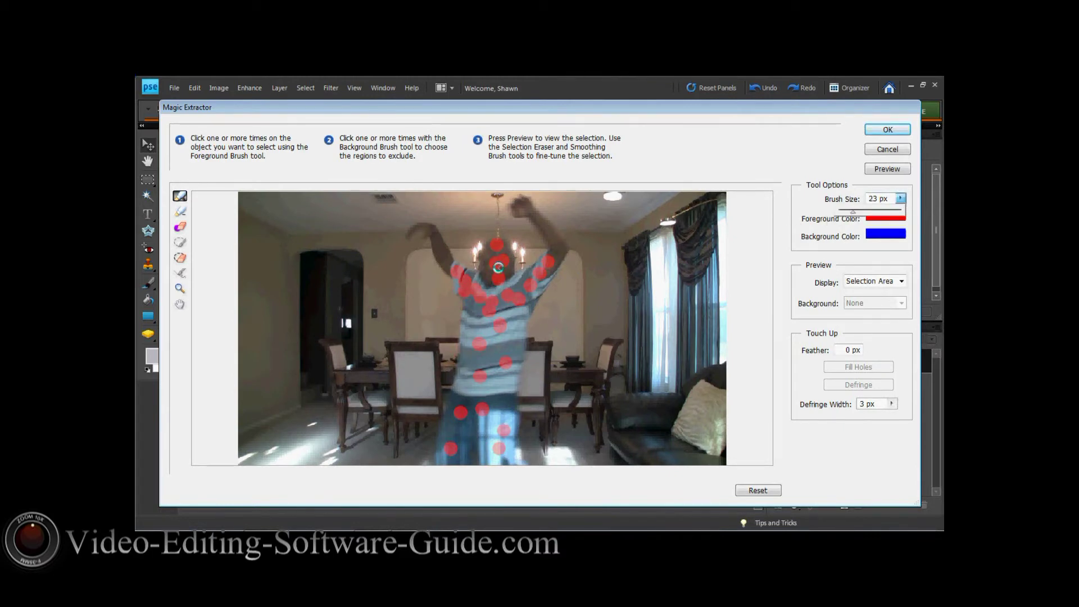
click(448, 264)
click(443, 252)
click(438, 243)
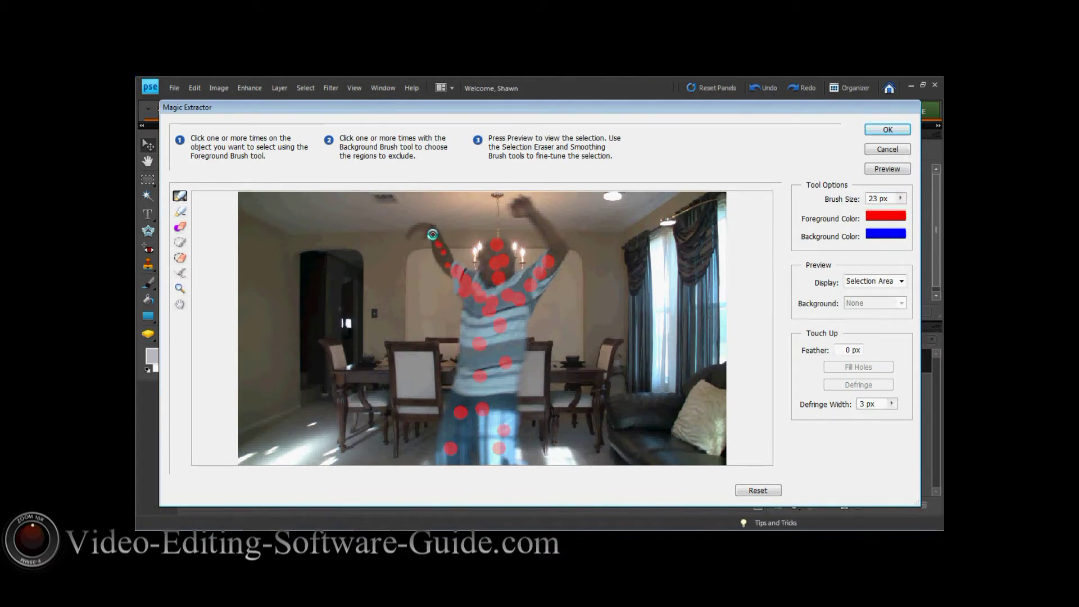
click(432, 231)
click(534, 213)
click(546, 225)
click(555, 242)
click(561, 255)
click(511, 334)
Step: With a 5 px brush, mark the raised left arm and the right hand as foreground
click(900, 198)
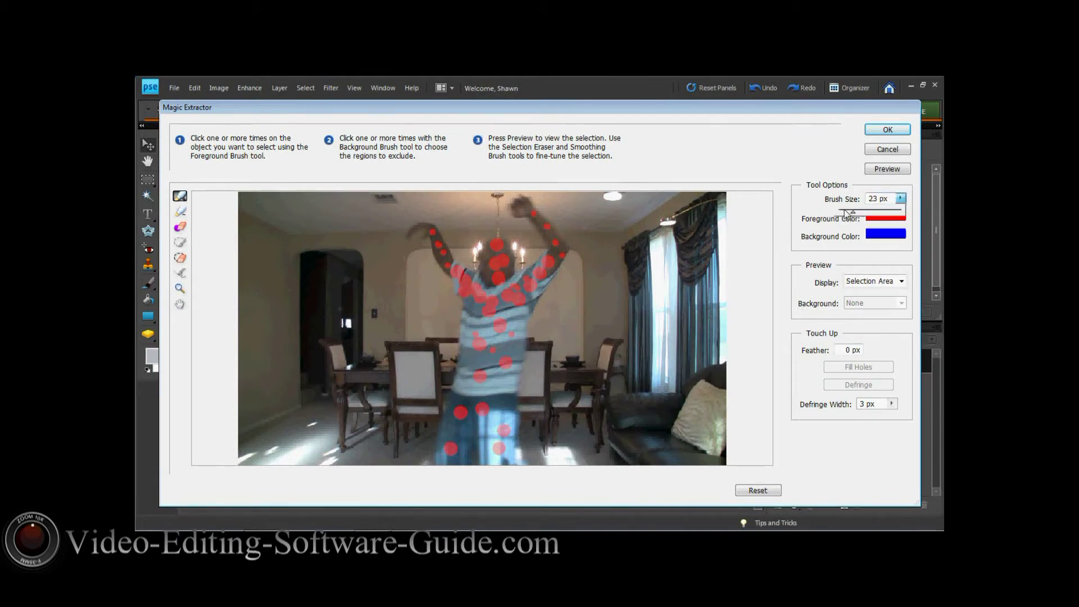
drag(846, 213, 841, 212)
click(409, 232)
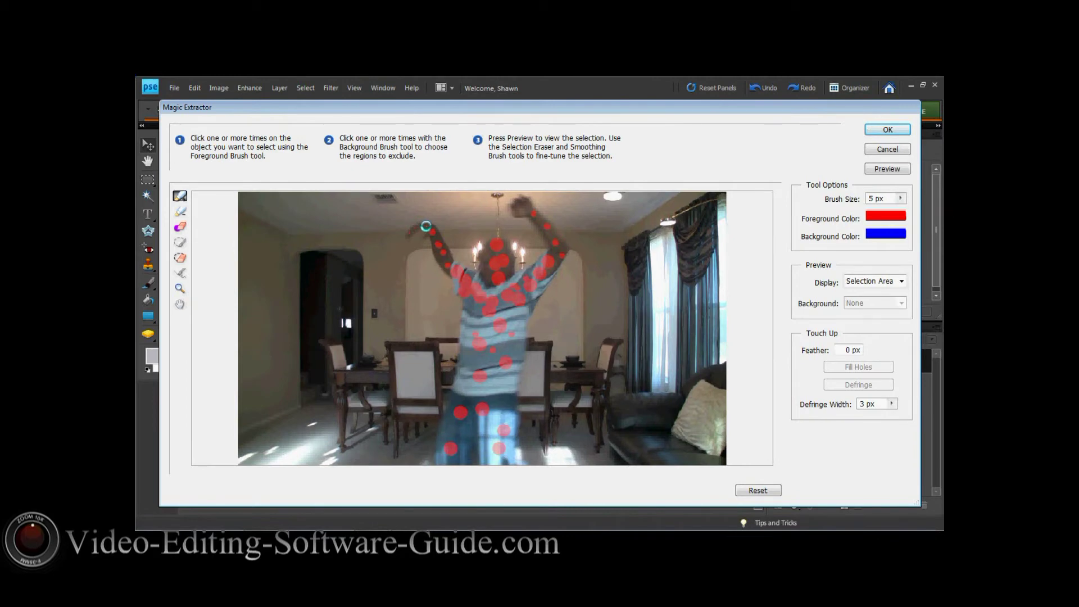
click(432, 233)
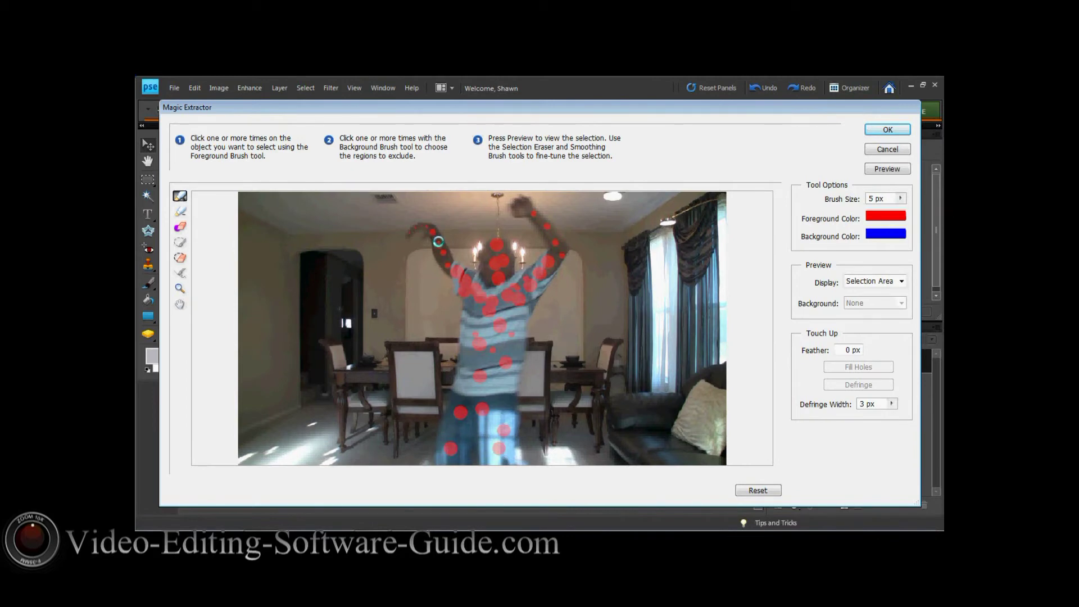
click(533, 214)
click(180, 213)
Step: With a 57 px Background Brush, mark the ceiling, right wall, curtains and sofa as background
click(900, 199)
drag(841, 211, 876, 212)
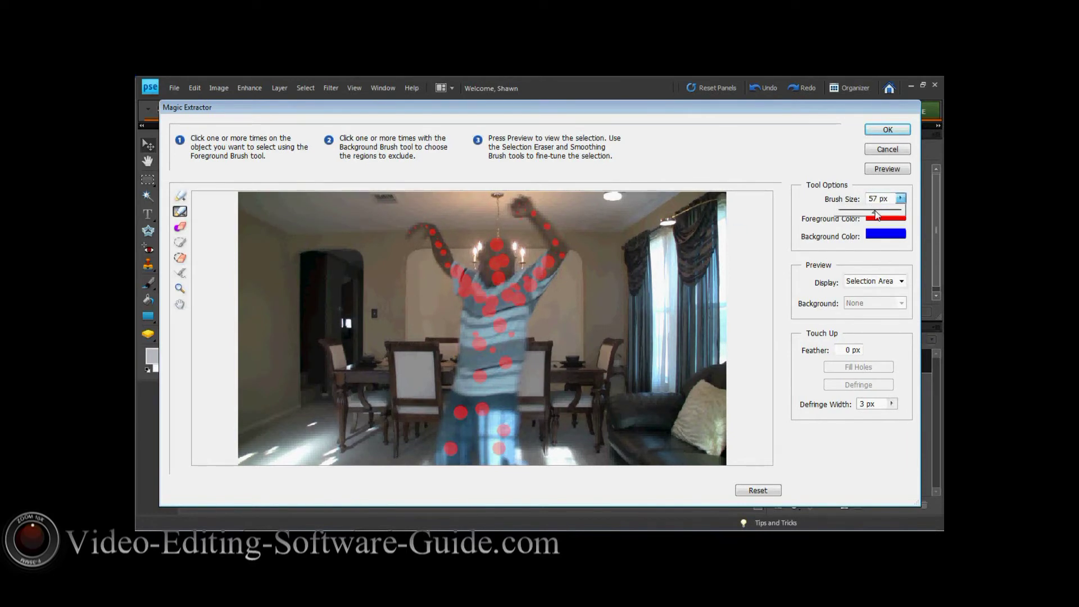
click(585, 210)
click(678, 211)
click(695, 243)
click(663, 257)
click(636, 232)
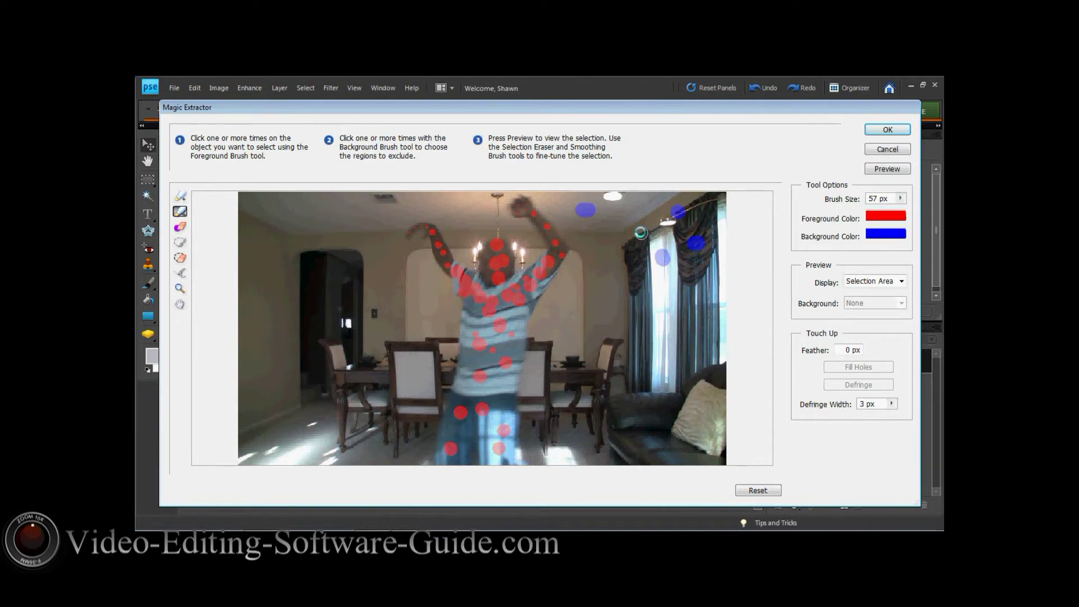
drag(589, 275, 586, 286)
click(631, 321)
click(589, 339)
click(558, 360)
click(556, 421)
mouse_move(581, 453)
mouse_down()
mouse_move(705, 419)
mouse_move(666, 351)
mouse_move(651, 262)
mouse_move(662, 220)
mouse_up()
click(716, 312)
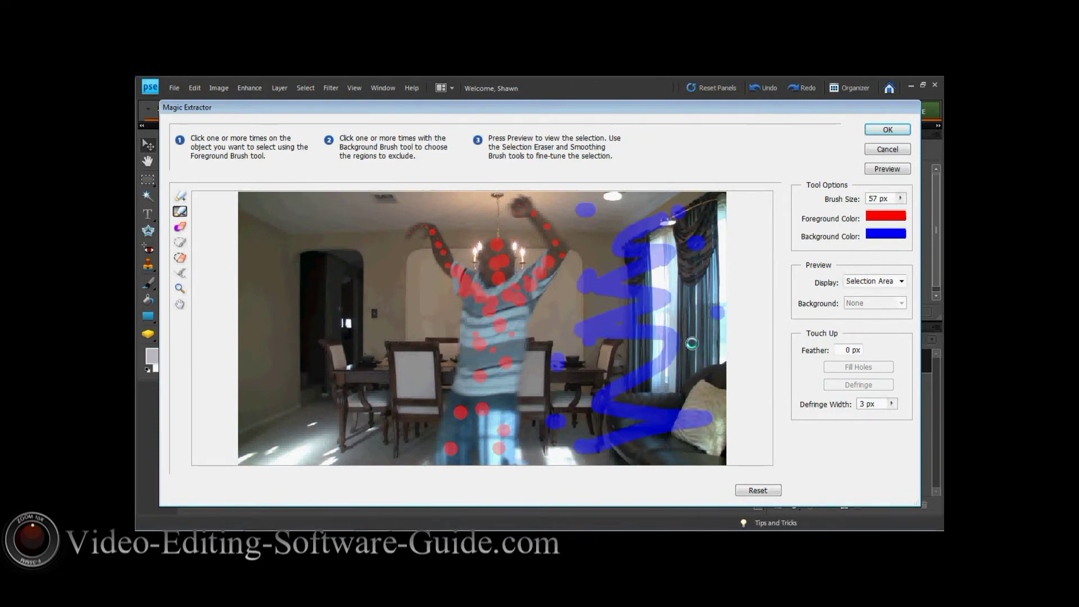
click(697, 356)
click(553, 316)
click(584, 245)
click(625, 215)
click(687, 335)
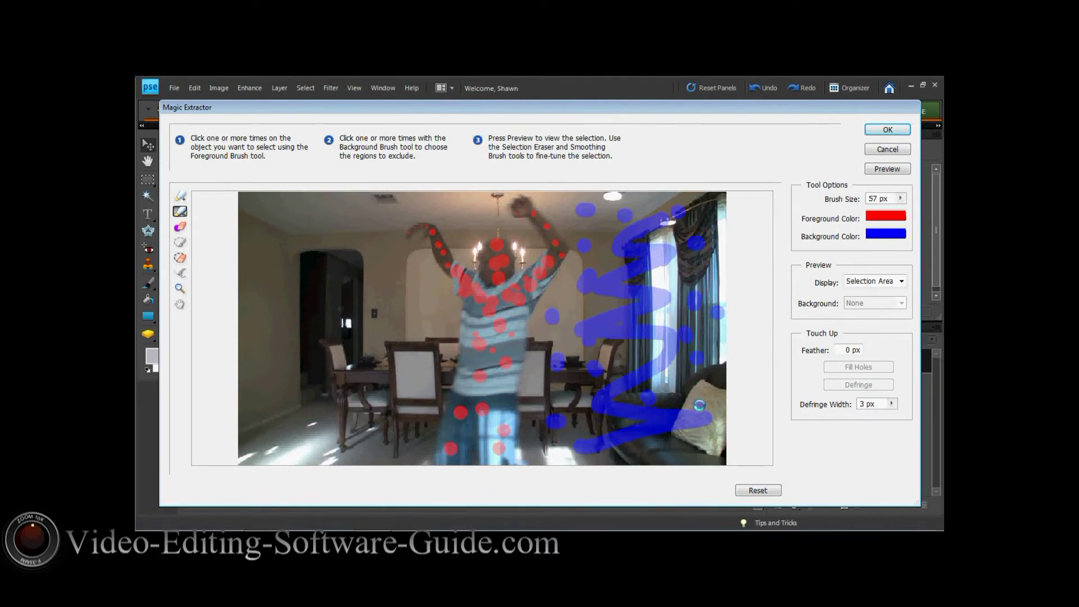
click(700, 404)
click(680, 448)
click(626, 456)
click(550, 395)
click(569, 310)
Step: Mark the left wall, doorway, floor, chair backs and top of the photo as background
click(399, 271)
click(324, 218)
click(273, 231)
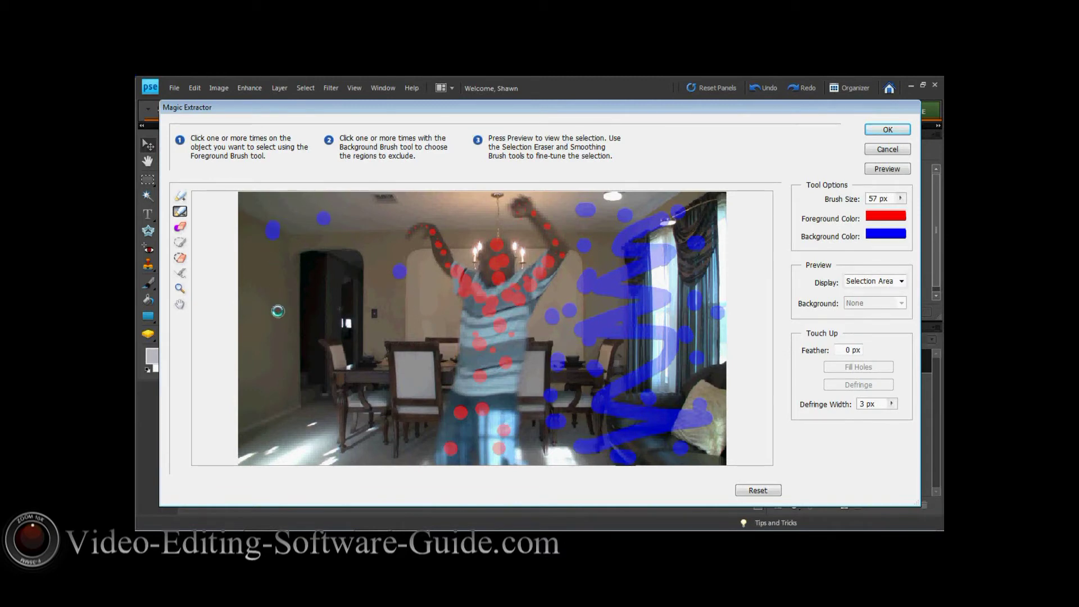
click(280, 312)
click(318, 367)
click(279, 410)
click(301, 435)
click(395, 399)
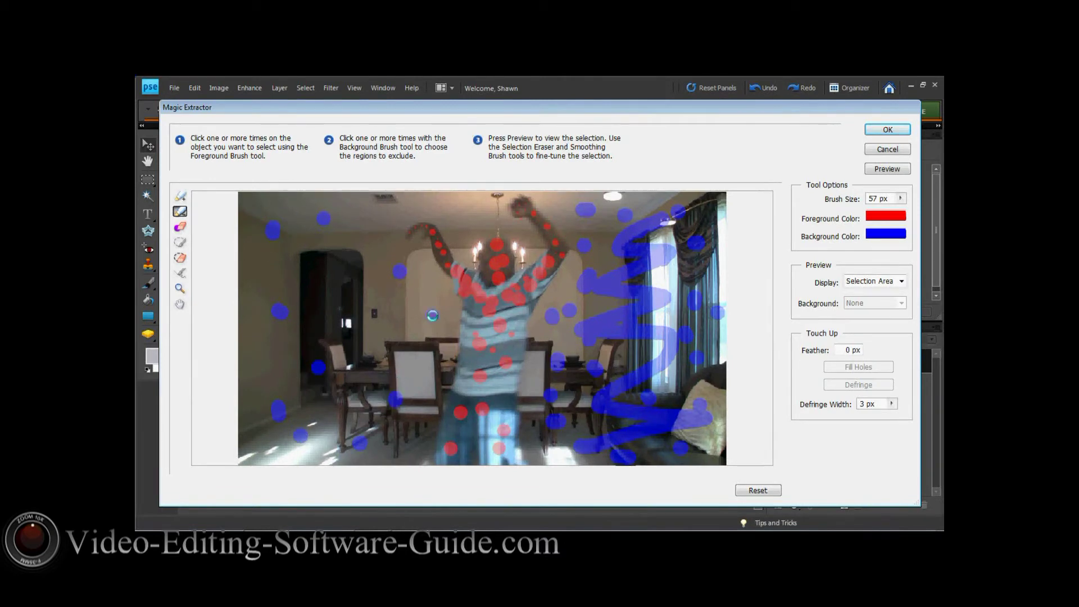
click(433, 314)
click(416, 270)
click(373, 306)
click(384, 203)
click(326, 287)
click(289, 271)
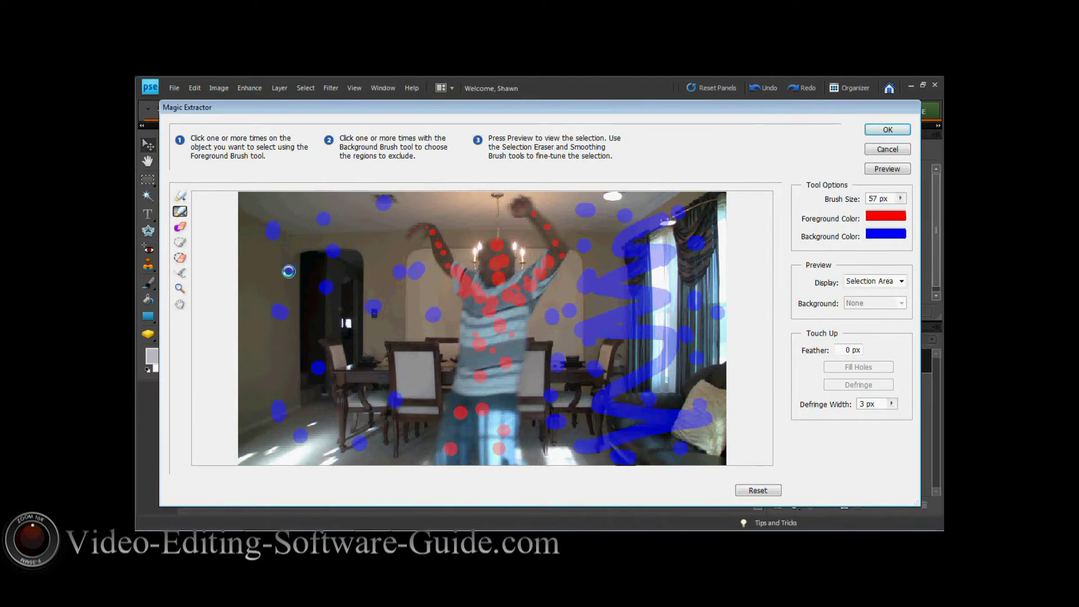
click(262, 346)
click(308, 385)
click(270, 435)
click(380, 332)
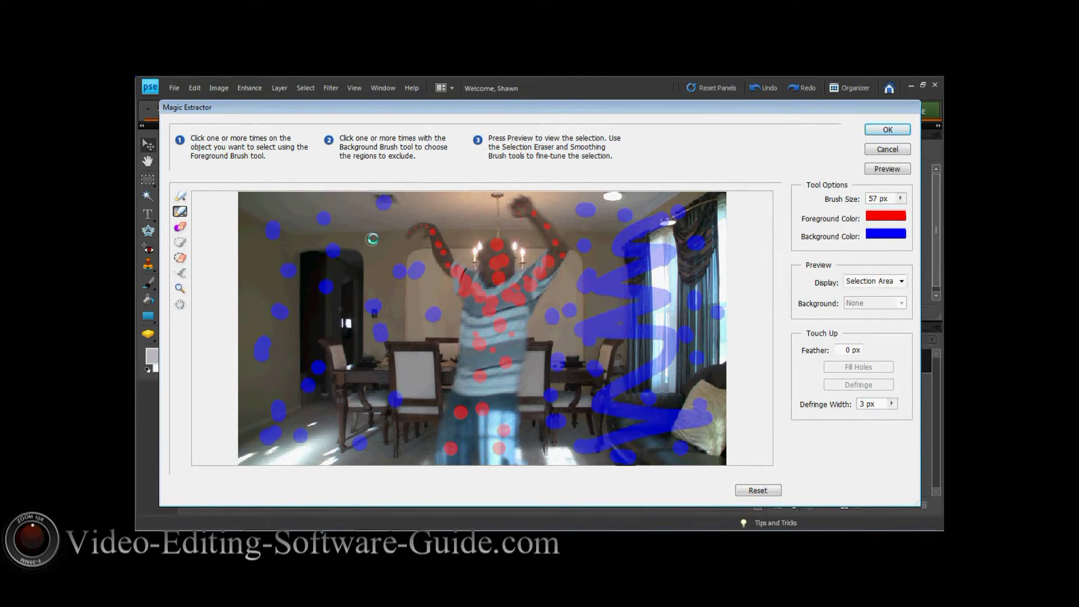
click(374, 236)
click(333, 215)
click(433, 209)
click(466, 209)
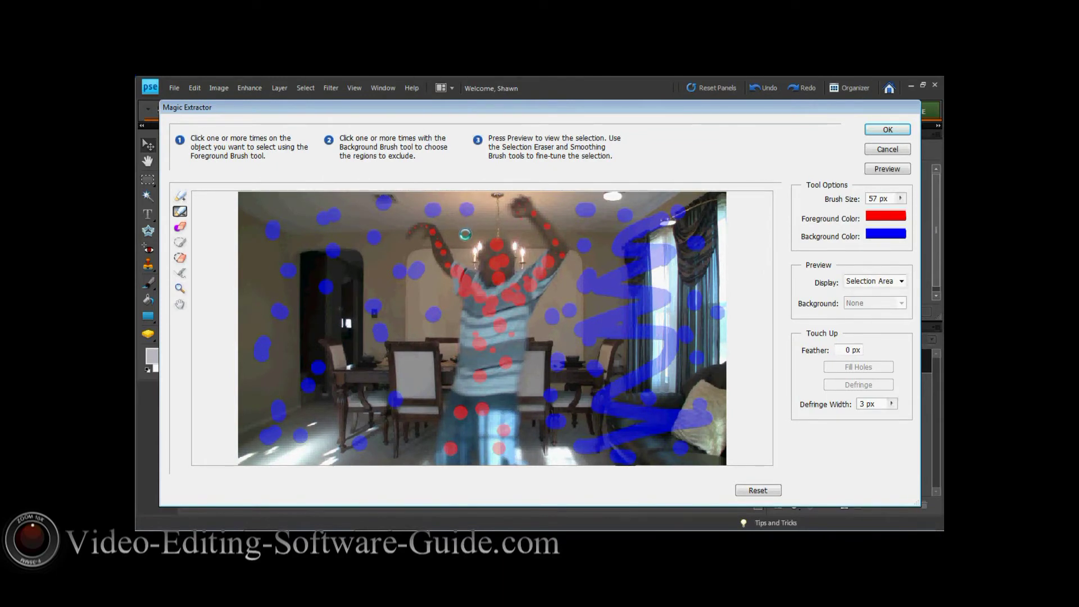
click(465, 234)
click(465, 245)
click(487, 221)
click(509, 228)
click(489, 208)
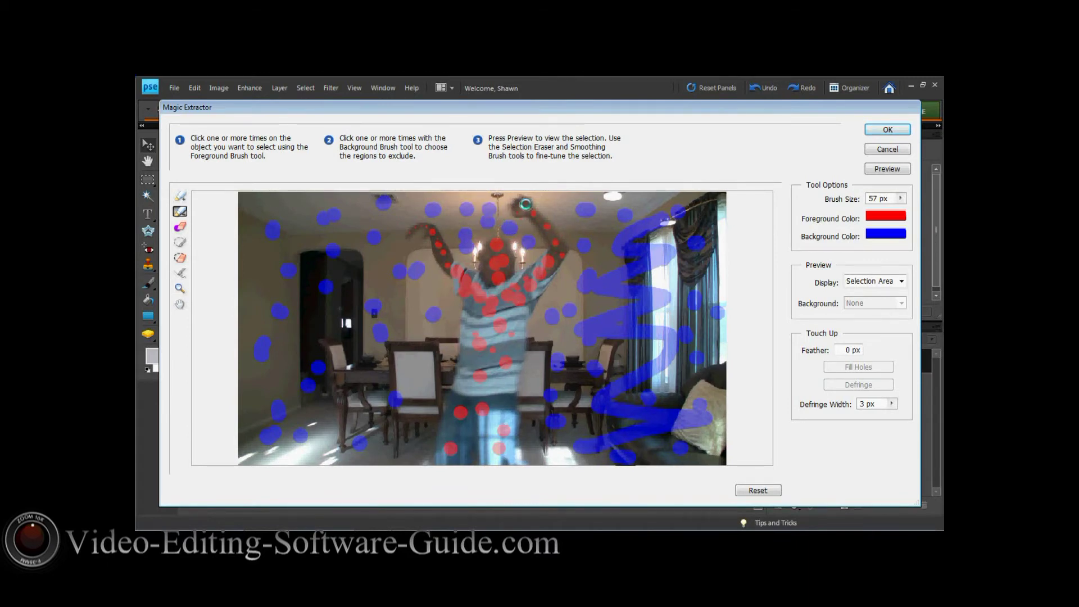
click(550, 203)
click(387, 204)
click(397, 217)
Step: Reduce the Background Brush size to 11 px
click(899, 200)
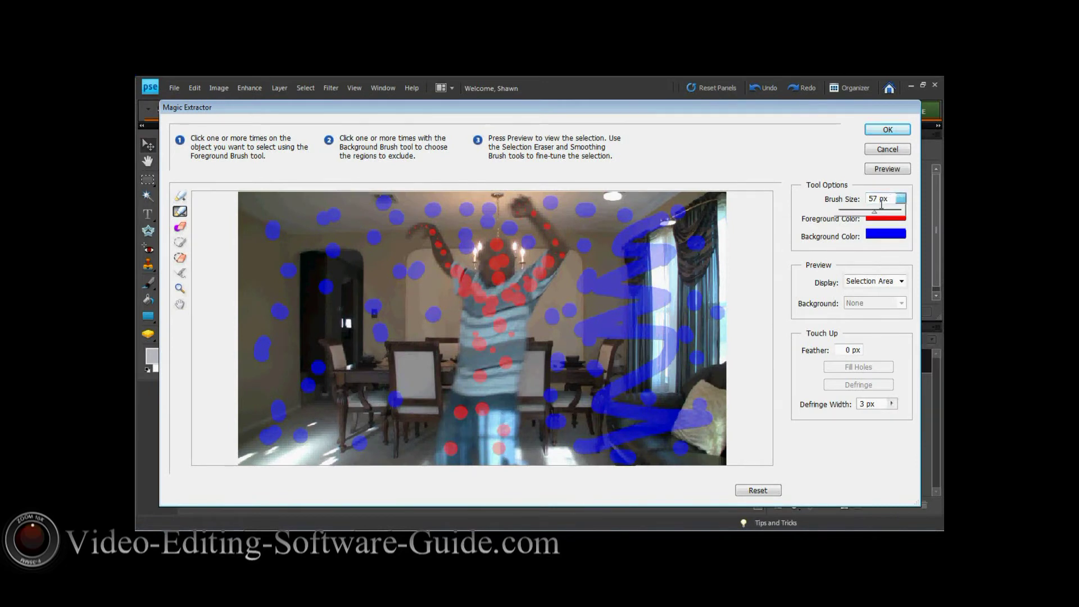
click(846, 211)
click(472, 264)
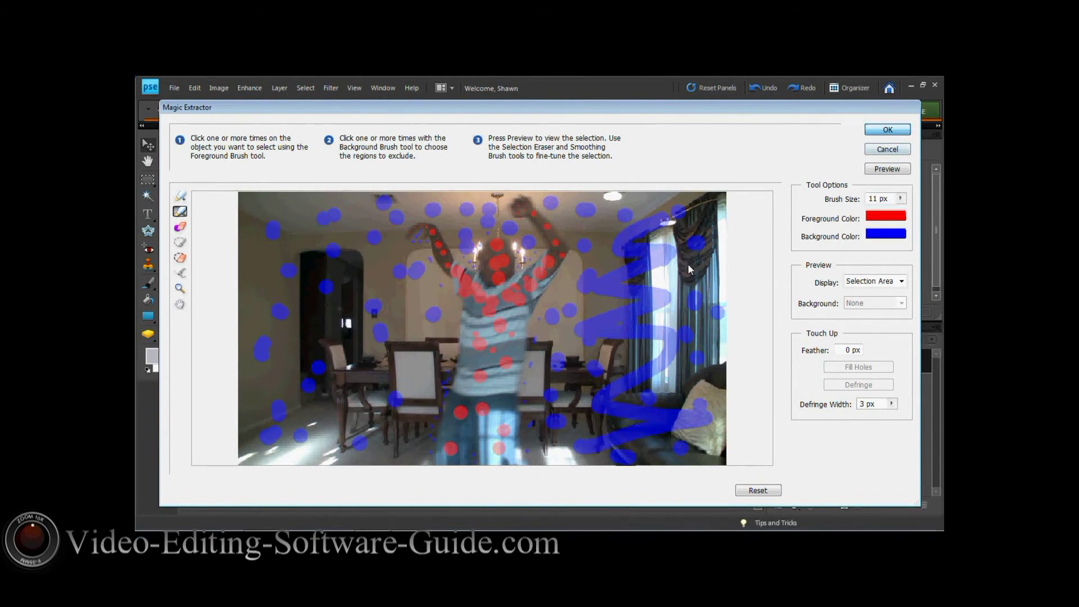
Step: Apply the Magic Extractor cut-out and save it as a PNG named Snapshot
key(Return)
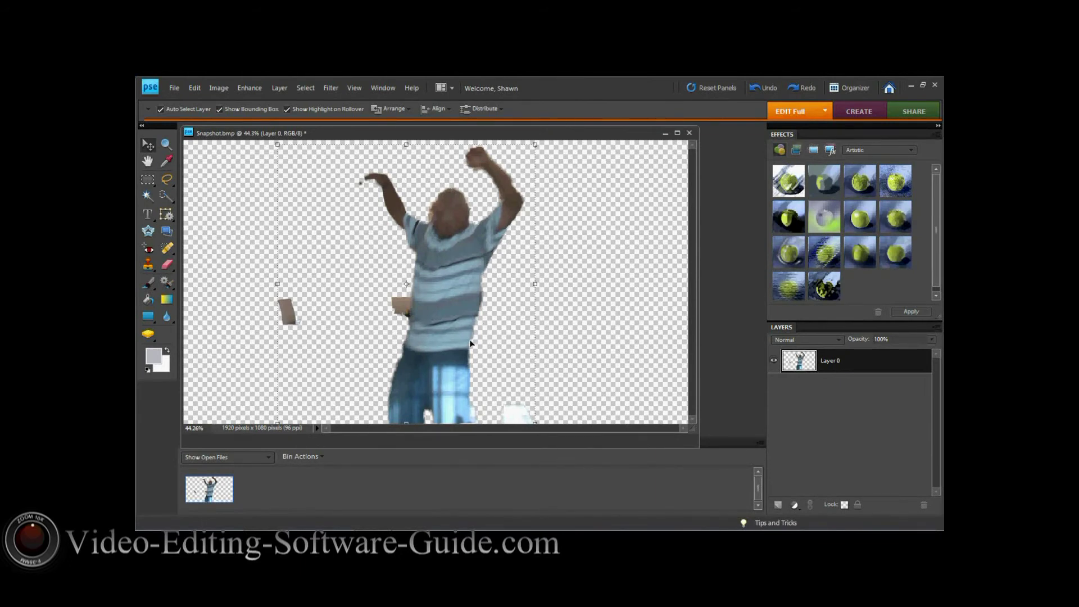
click(174, 89)
click(203, 196)
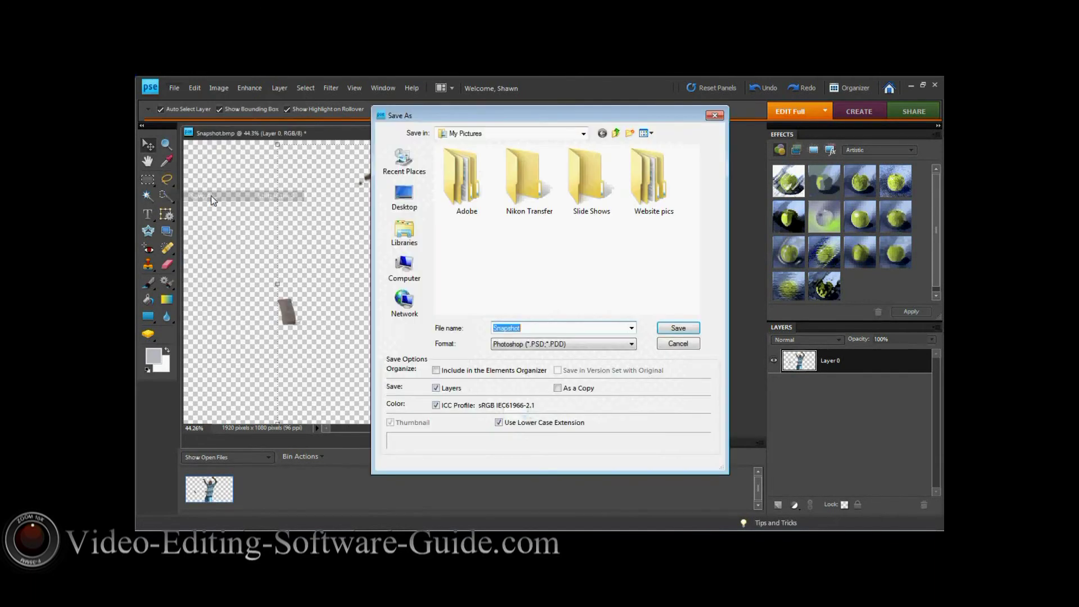
click(631, 344)
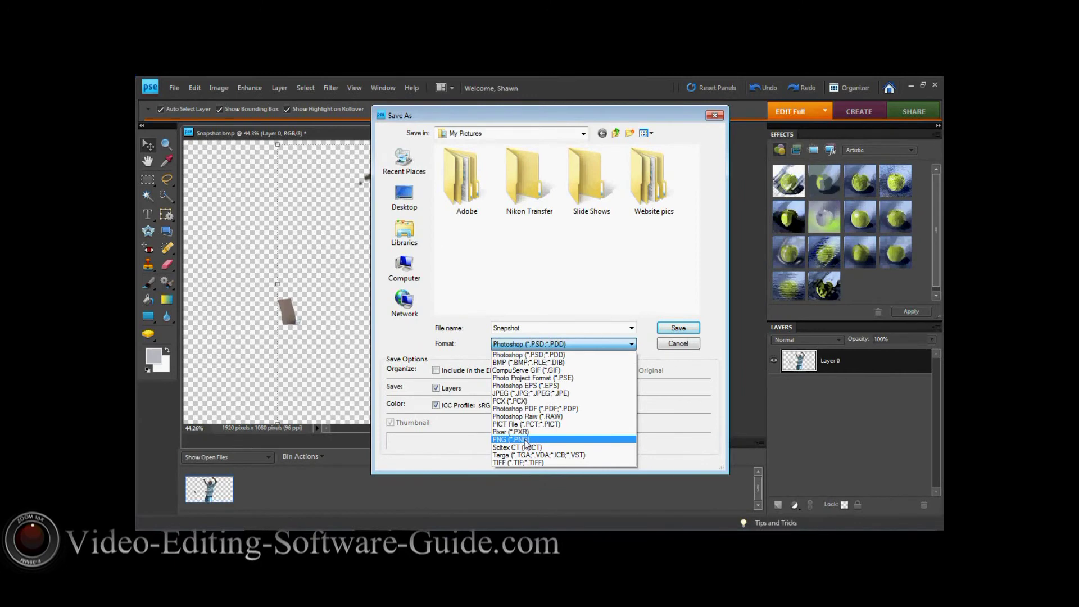
click(660, 129)
click(714, 115)
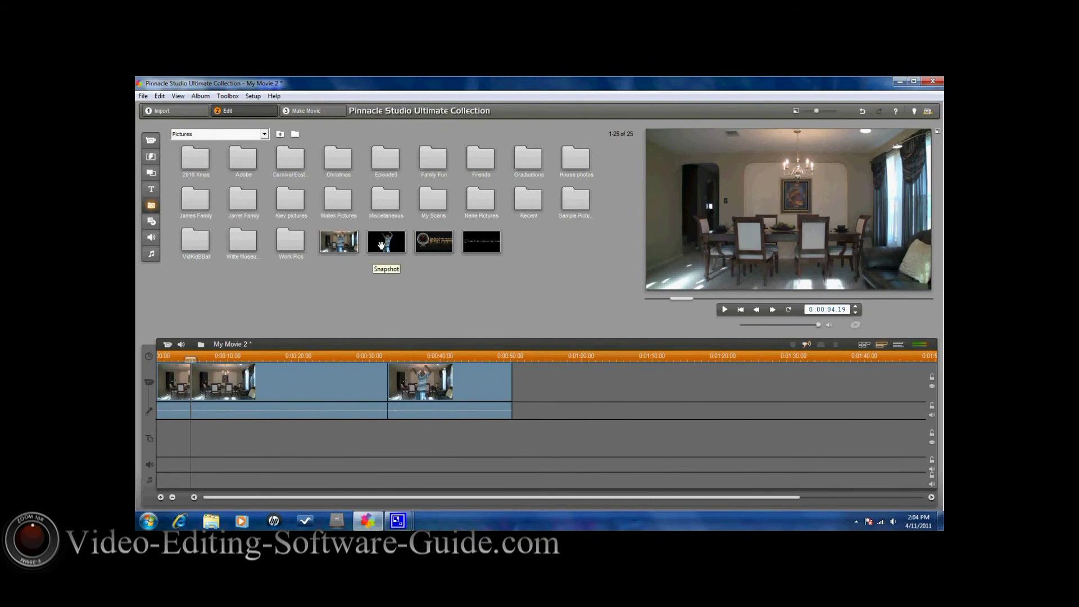
Step: Place the Snapshot image on the title track at 0:00:04, then select the first video clip
drag(383, 242, 193, 458)
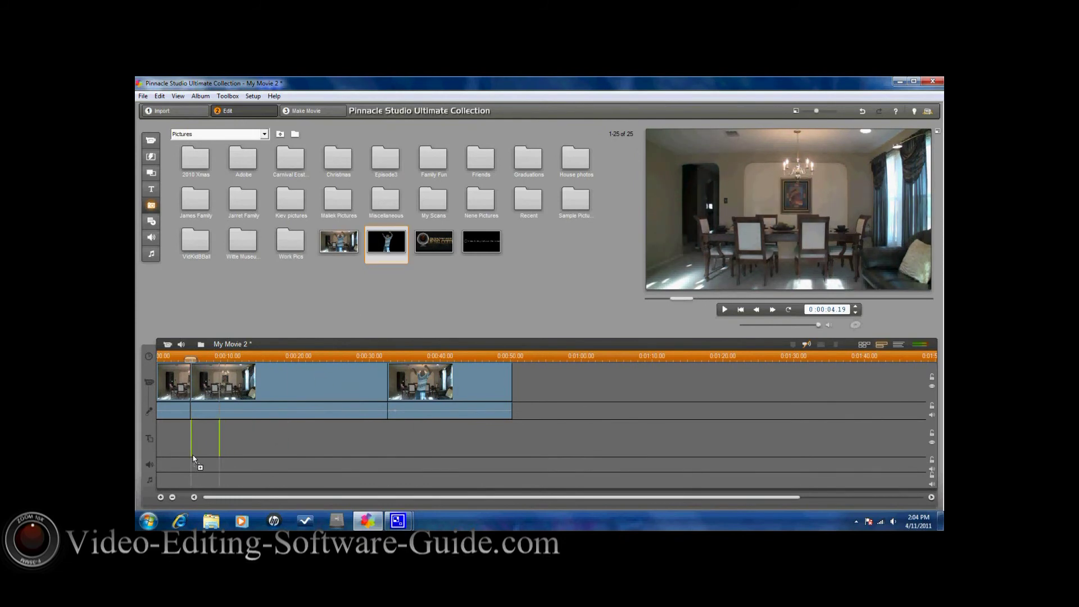
drag(193, 459, 383, 452)
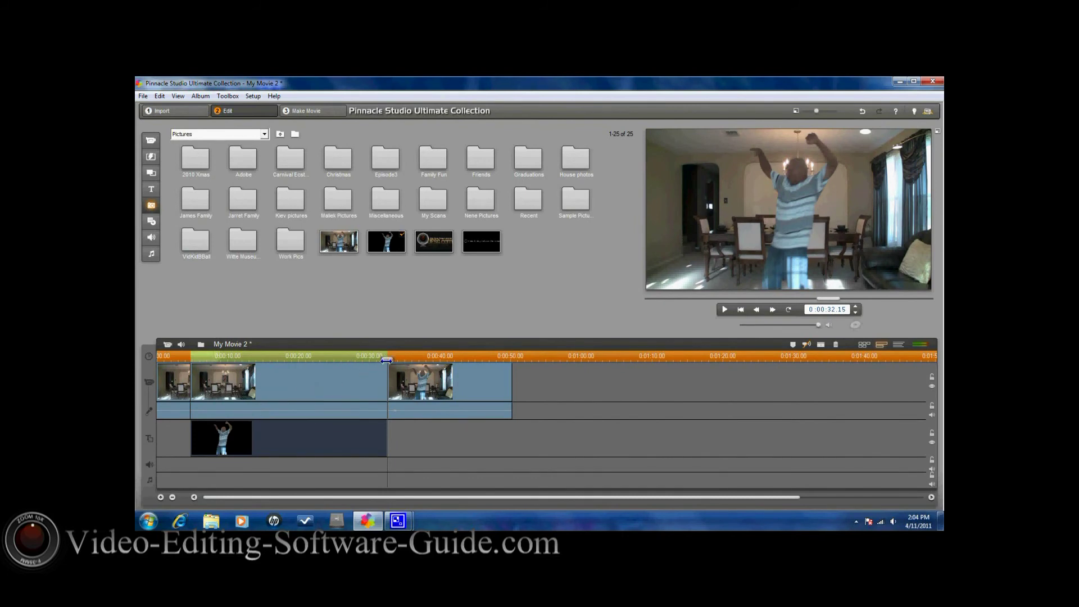
click(189, 388)
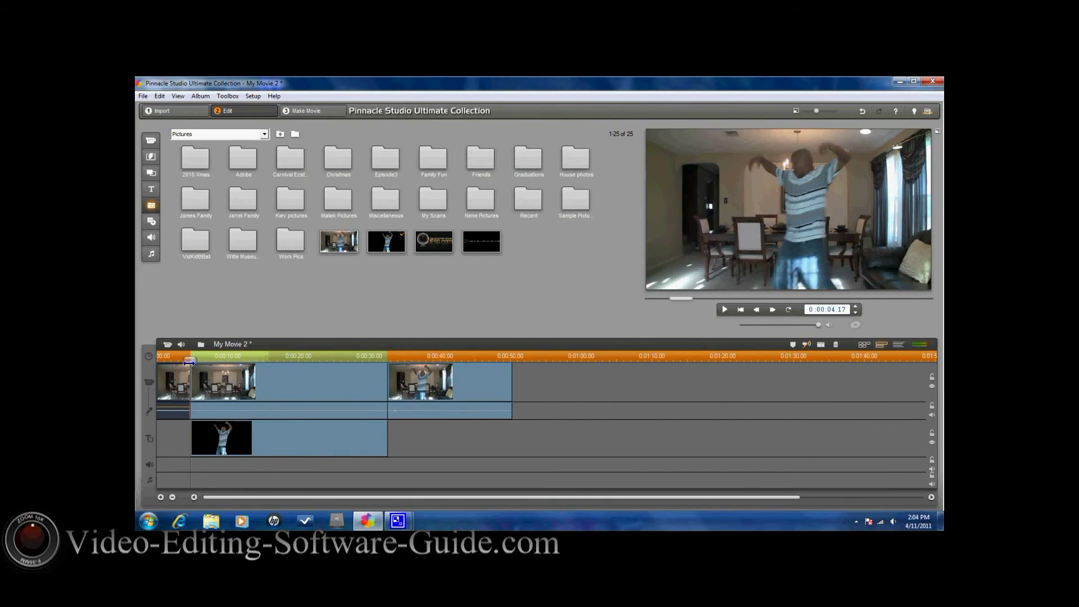
mouse_move(189, 366)
mouse_down()
mouse_move(164, 366)
mouse_move(189, 366)
mouse_up()
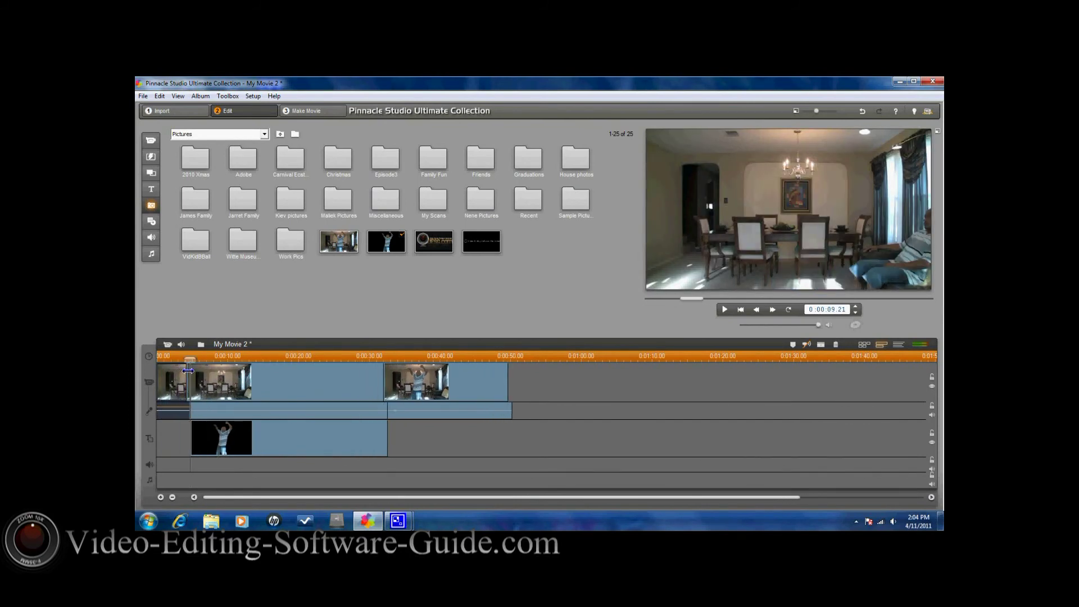
Step: Return playback to the start of the movie with Home
key(Home)
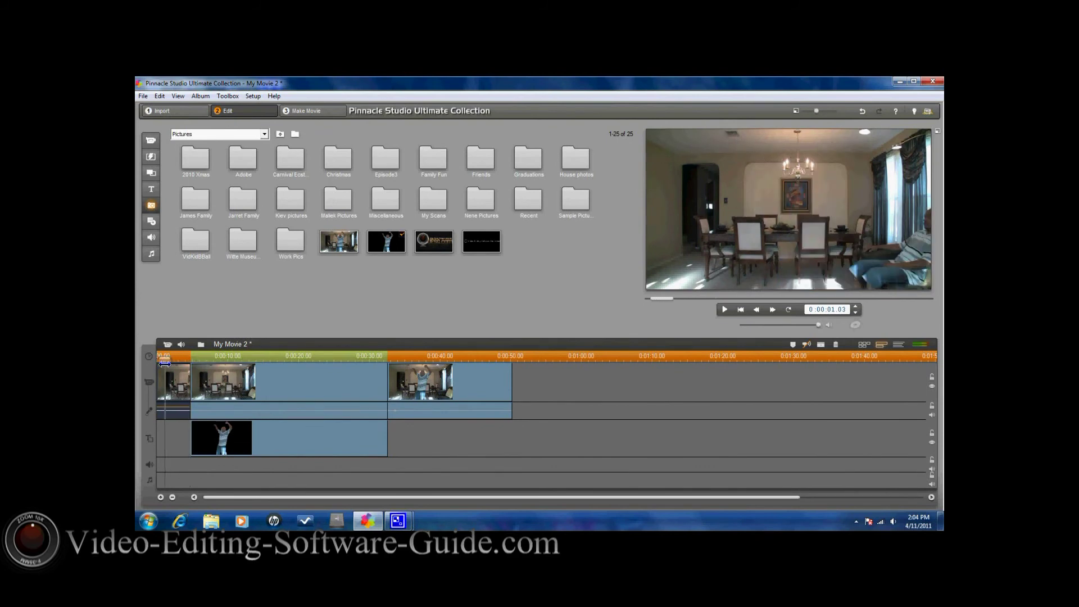